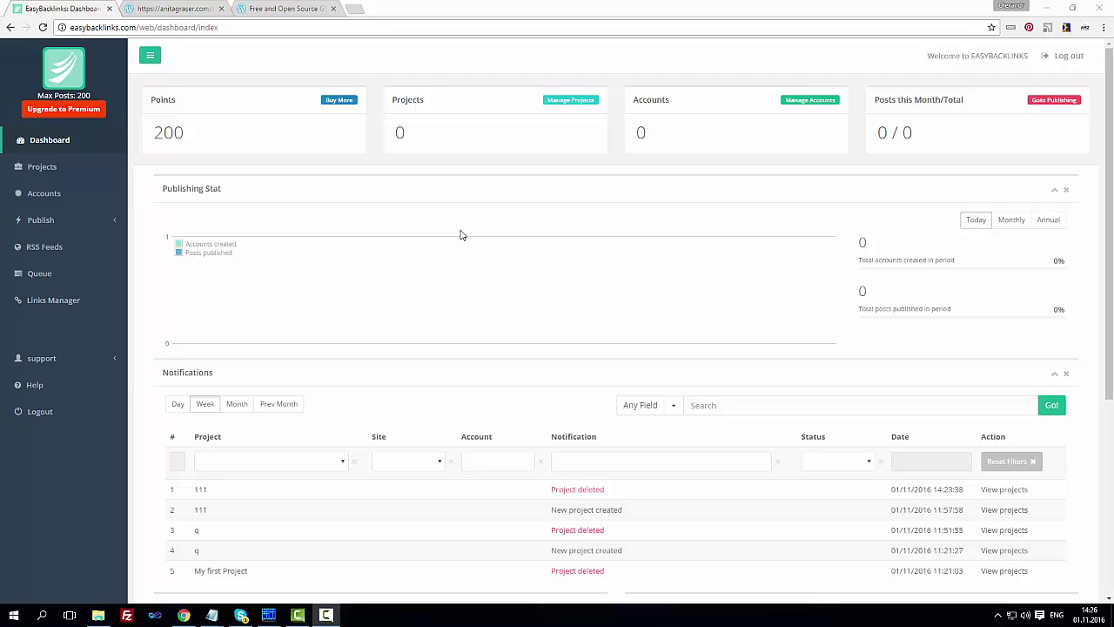
Create an empty project named 'New Project' from the Projects list
left_click(42, 168)
left_click(266, 119)
left_click(702, 178)
type("New Pro")
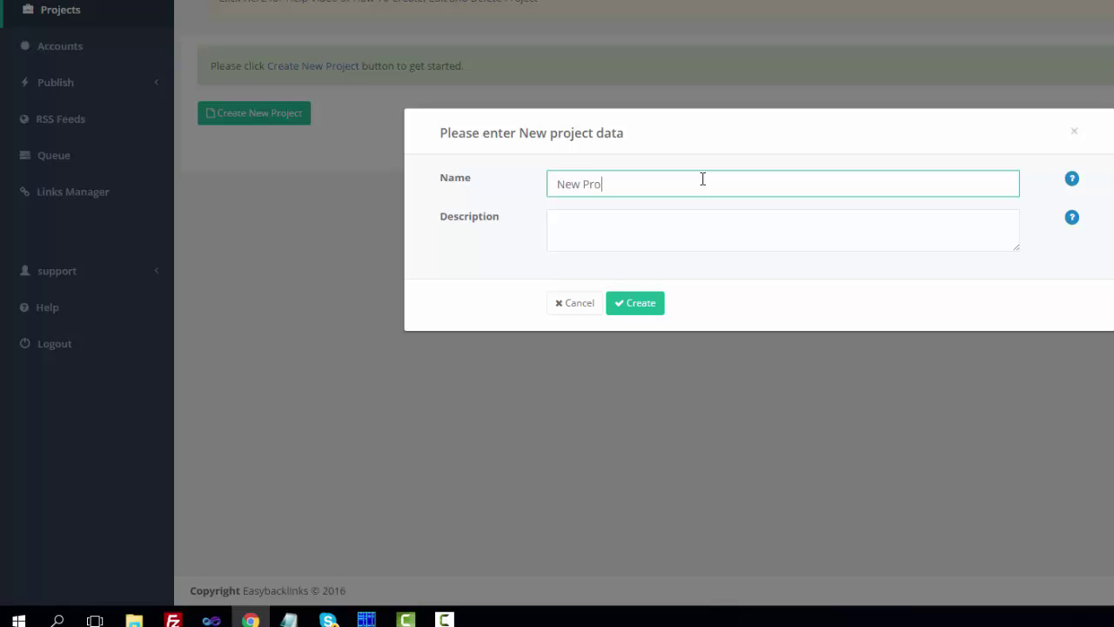
type("ject")
left_click(644, 319)
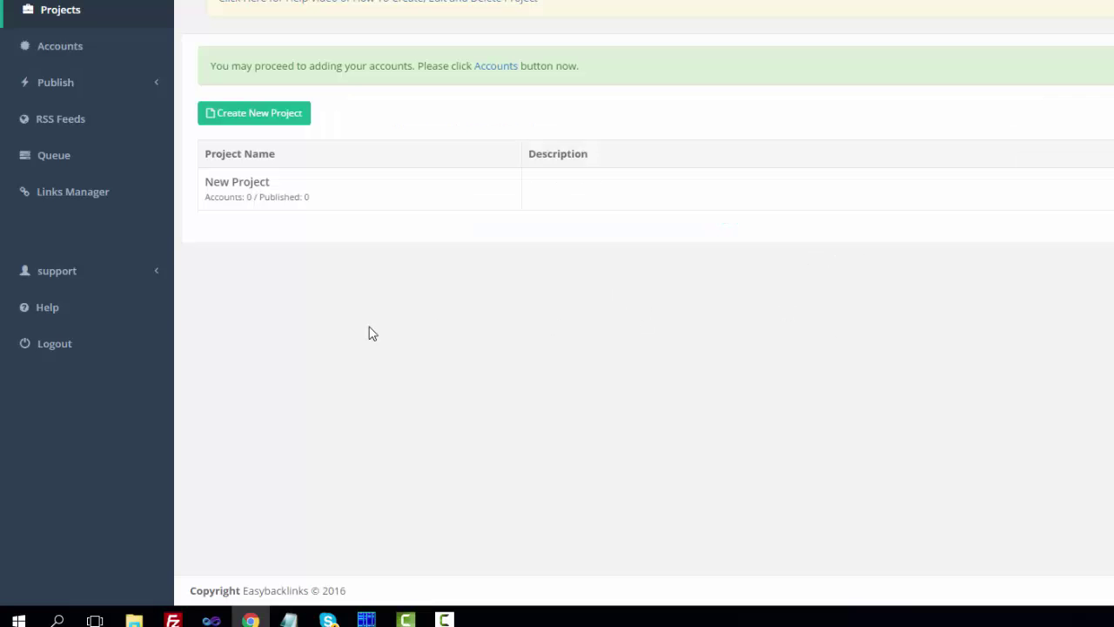
Open New Project's Accounts page and expand App.net's empty Login and Password fields
left_click(72, 59)
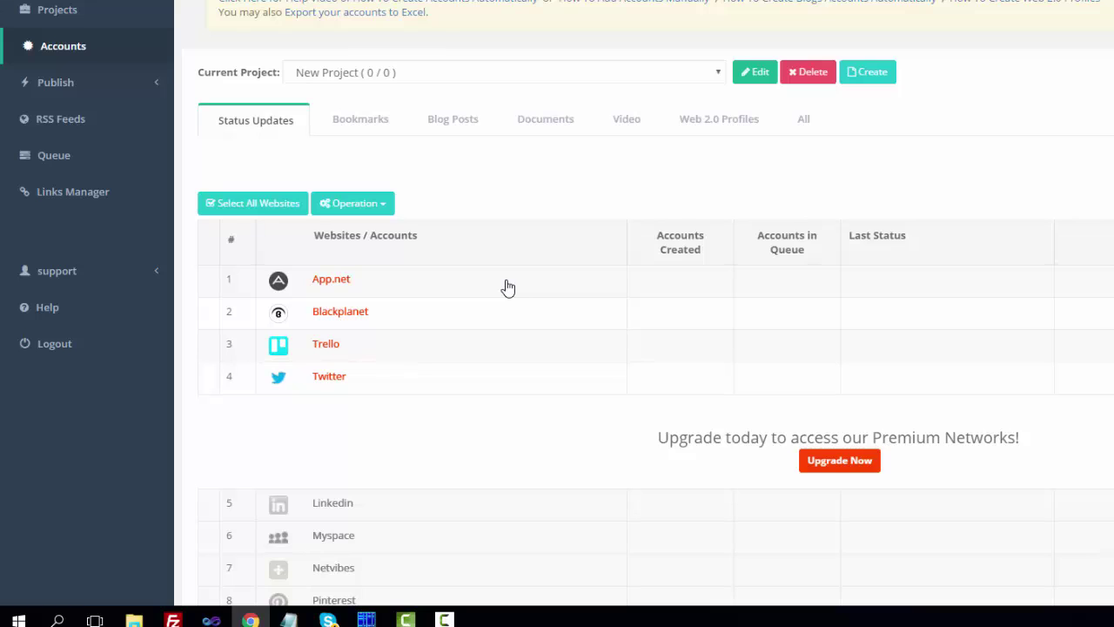
left_click(507, 287)
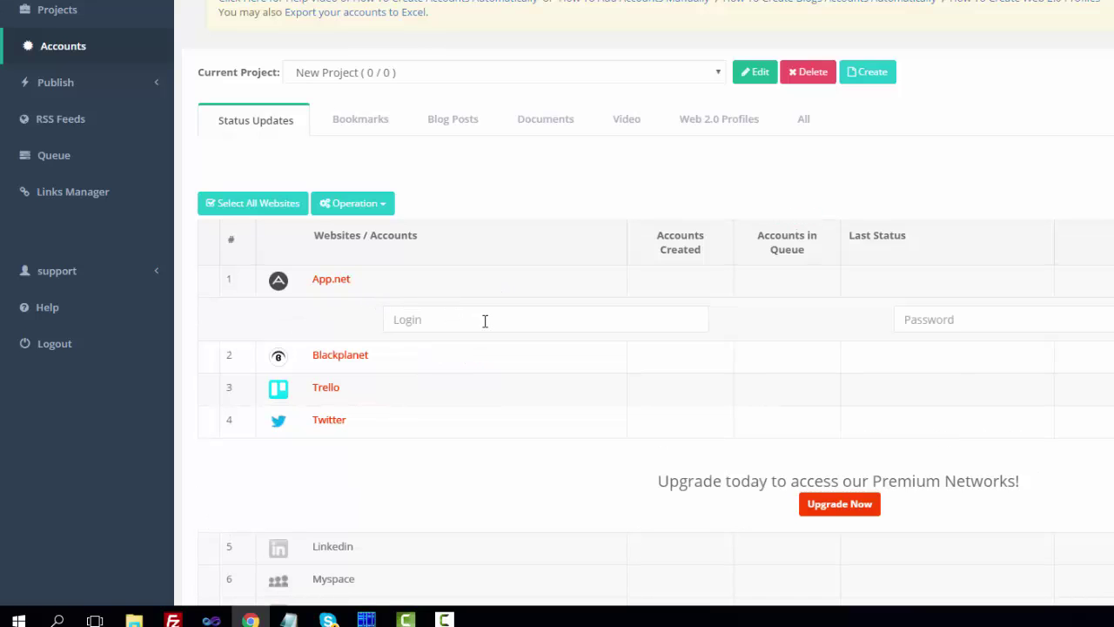
left_click(493, 320)
left_click(952, 320)
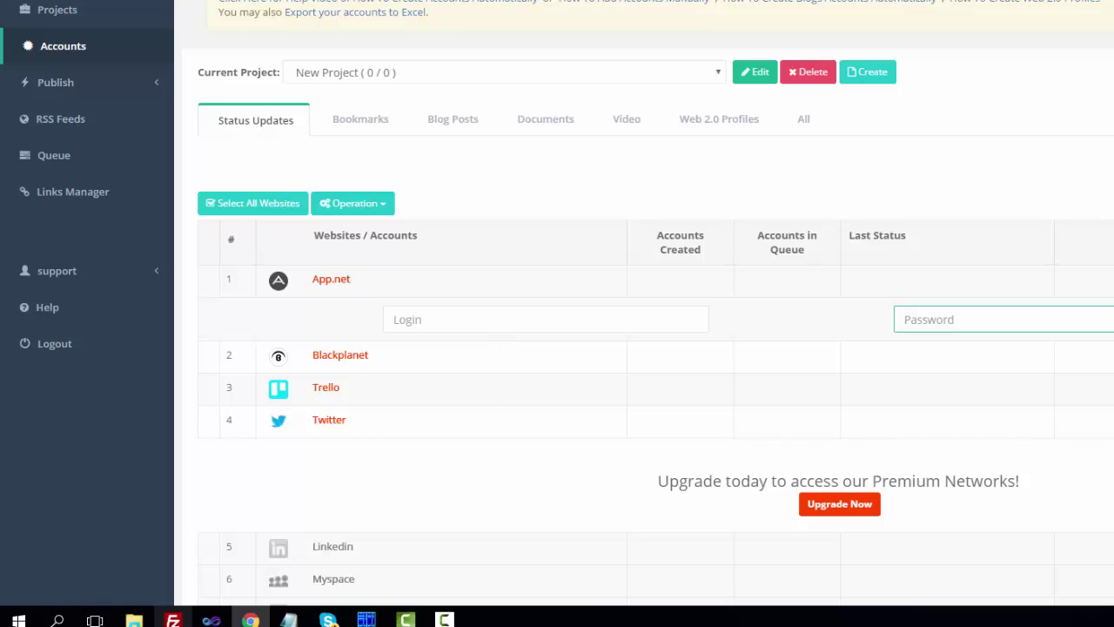
Open the status updates workbook maximized and autofit columns A through D
left_click(134, 620)
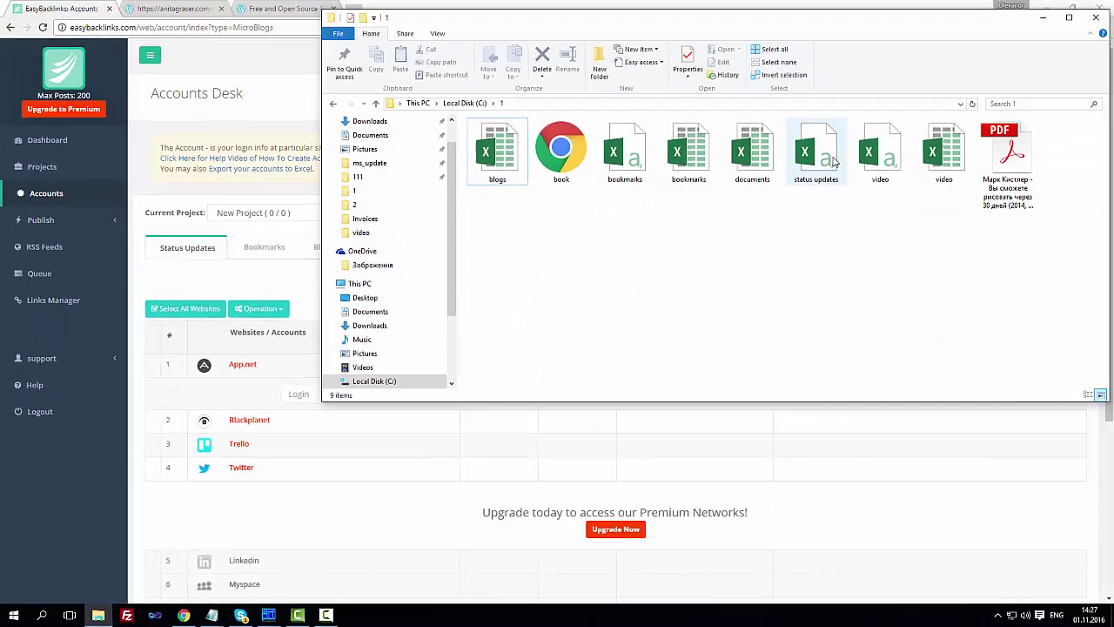
double_click(816, 155)
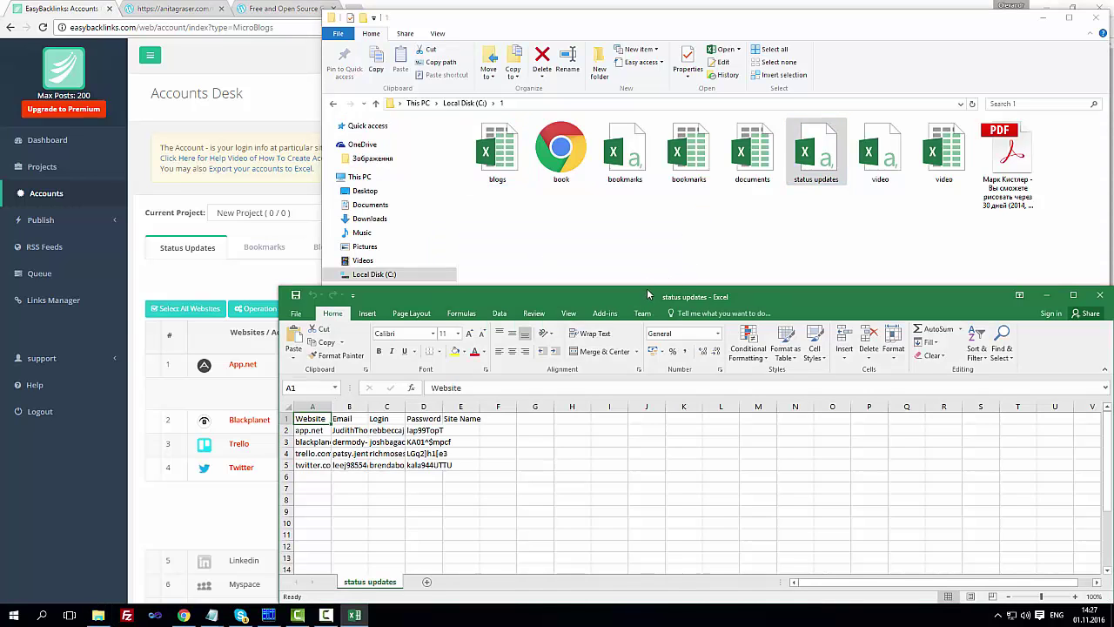
double_click(650, 295)
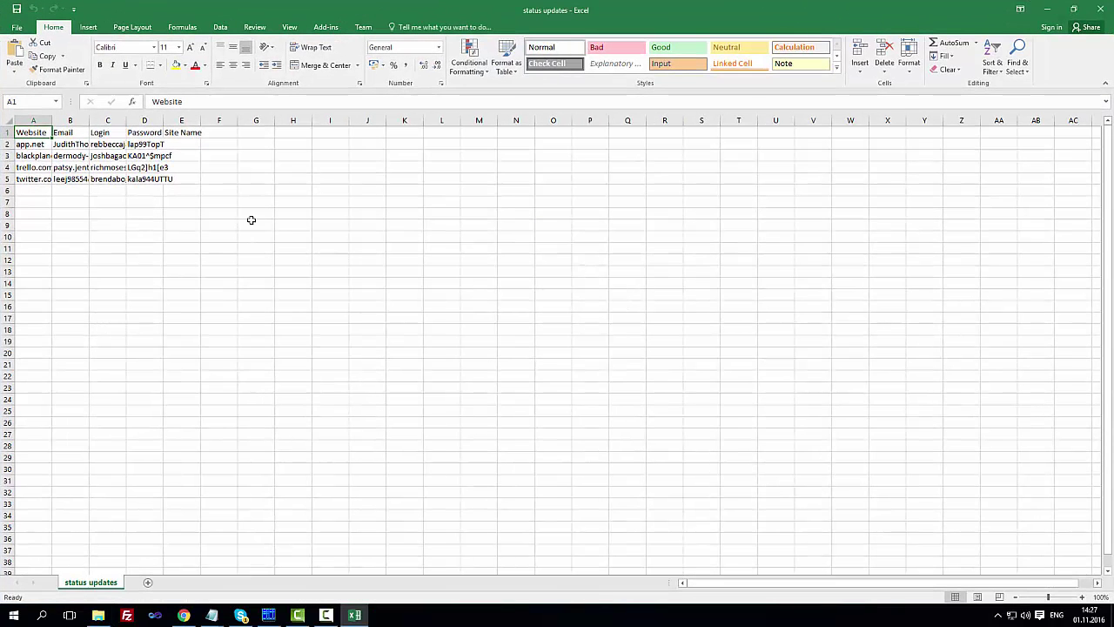
double_click(52, 120)
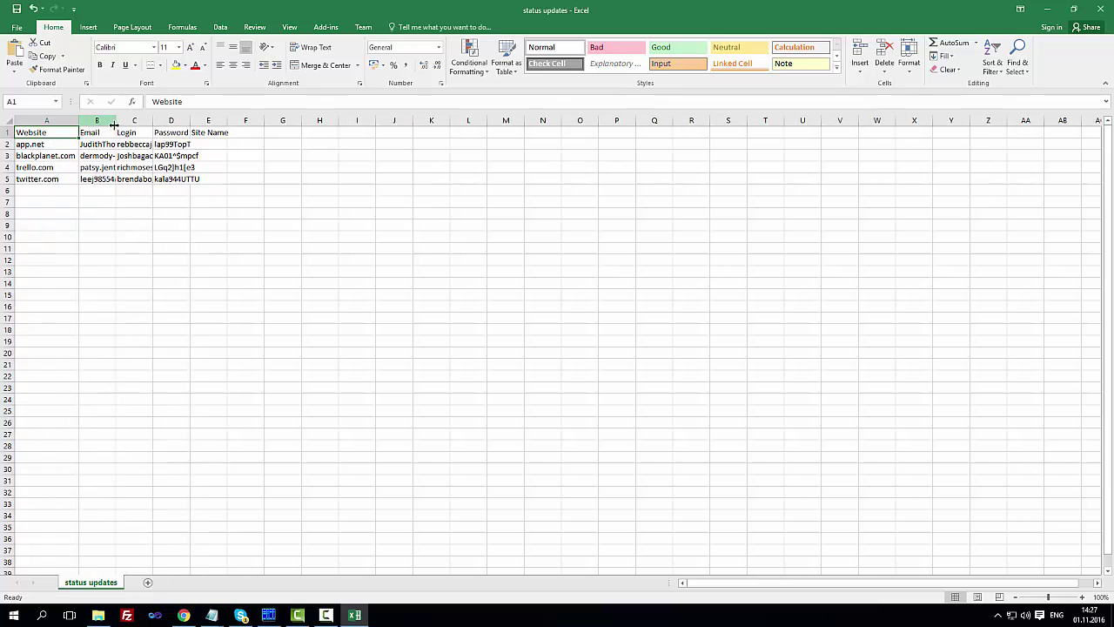
double_click(115, 120)
double_click(238, 122)
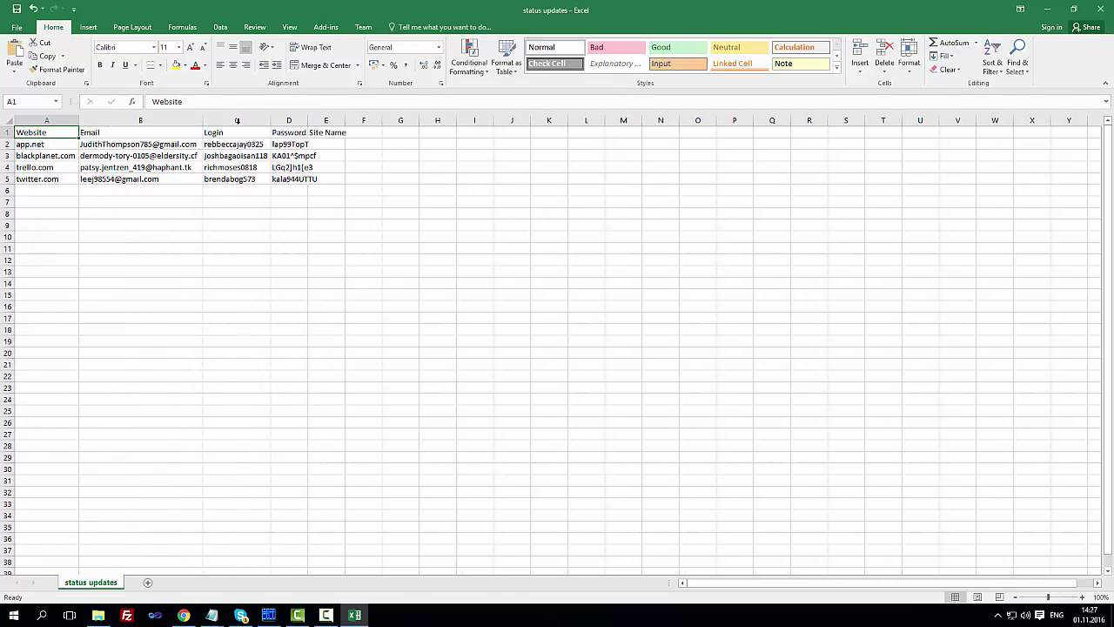
double_click(306, 122)
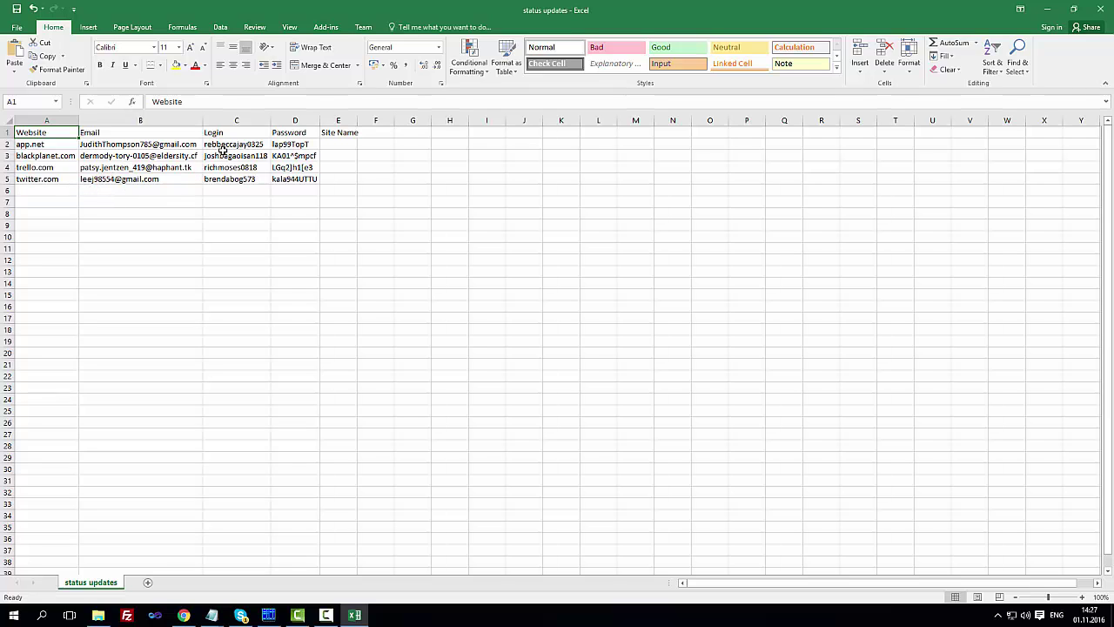
Copy App.net's login from cell C2 of the spreadsheet
left_click(237, 145)
key("ctrl+c")
key("Right")
key("alt+Tab")
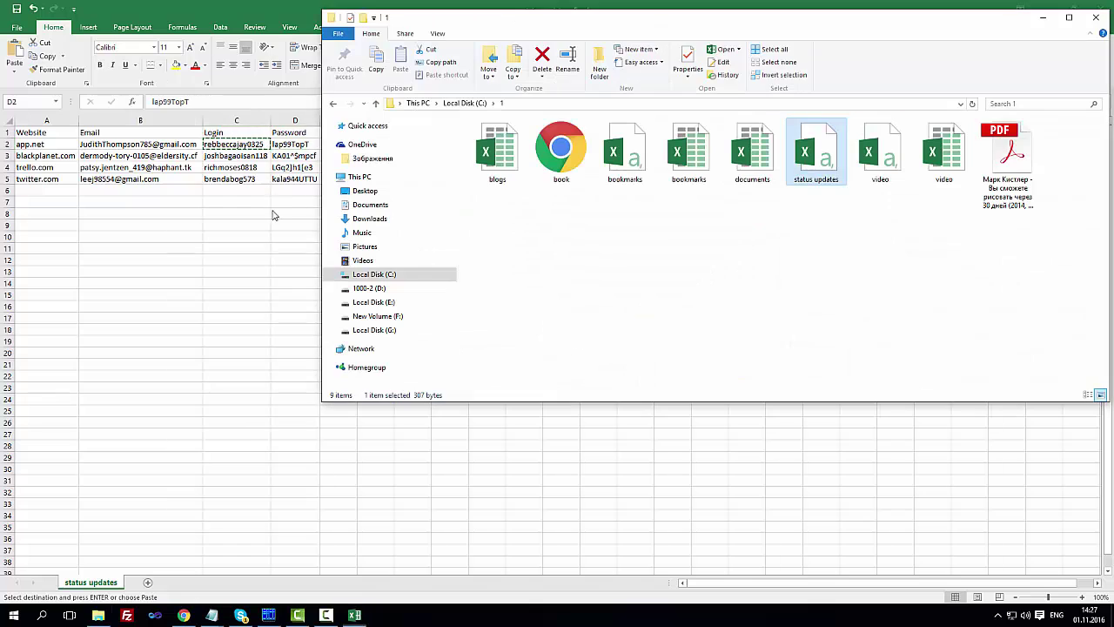
key("alt+Tab")
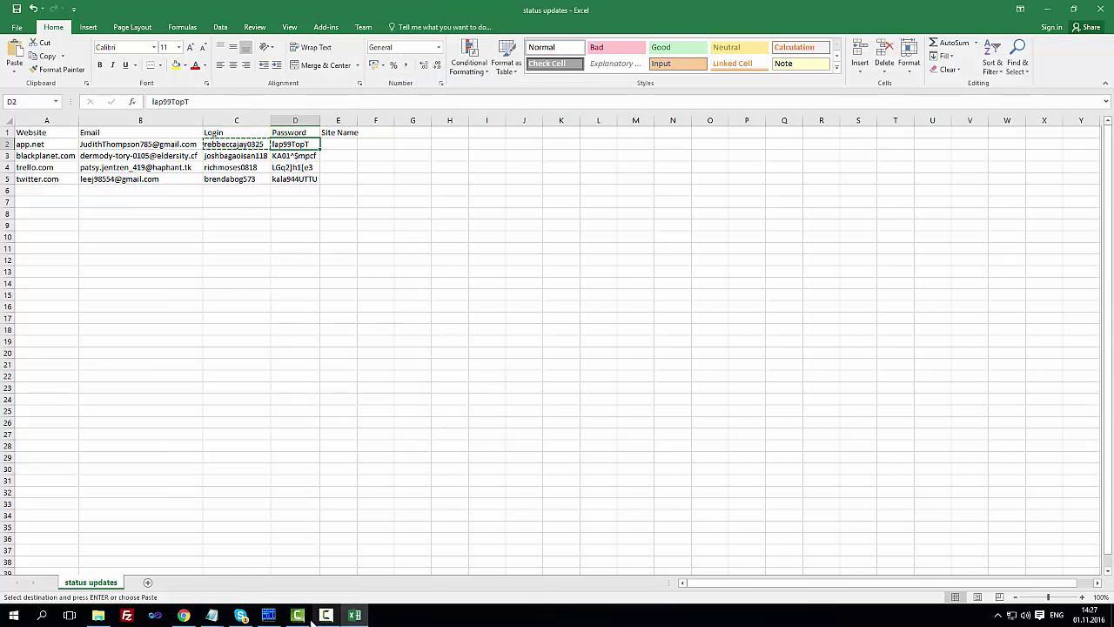
Paste App.net's login and password from the spreadsheet into EasyBacklinks
left_click(184, 615)
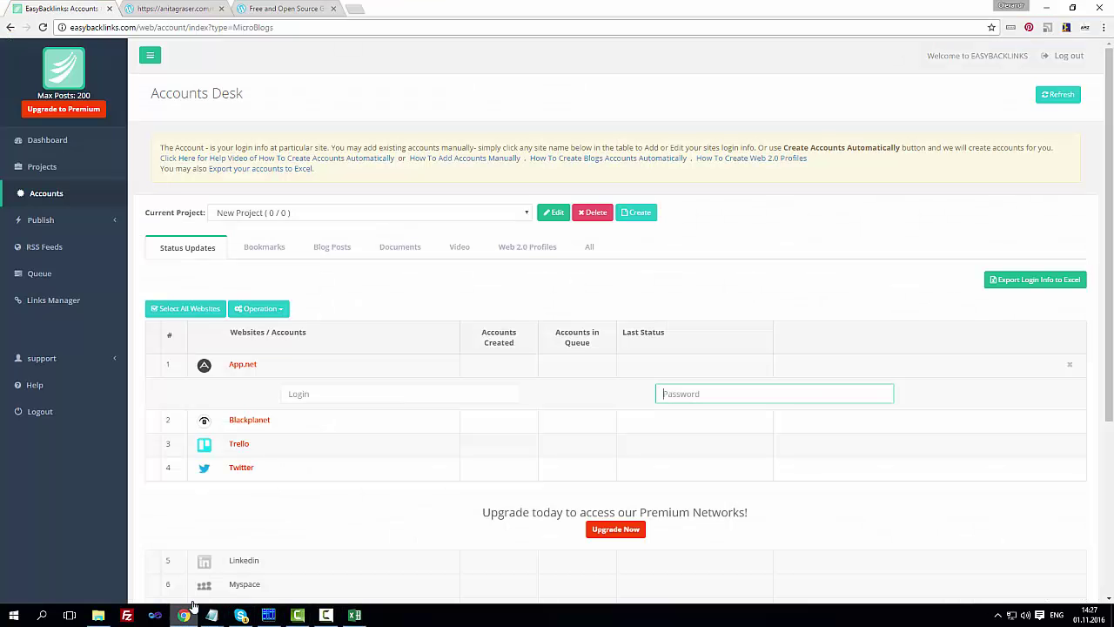
left_click(305, 403)
key("ctrl+v")
key("alt+Tab")
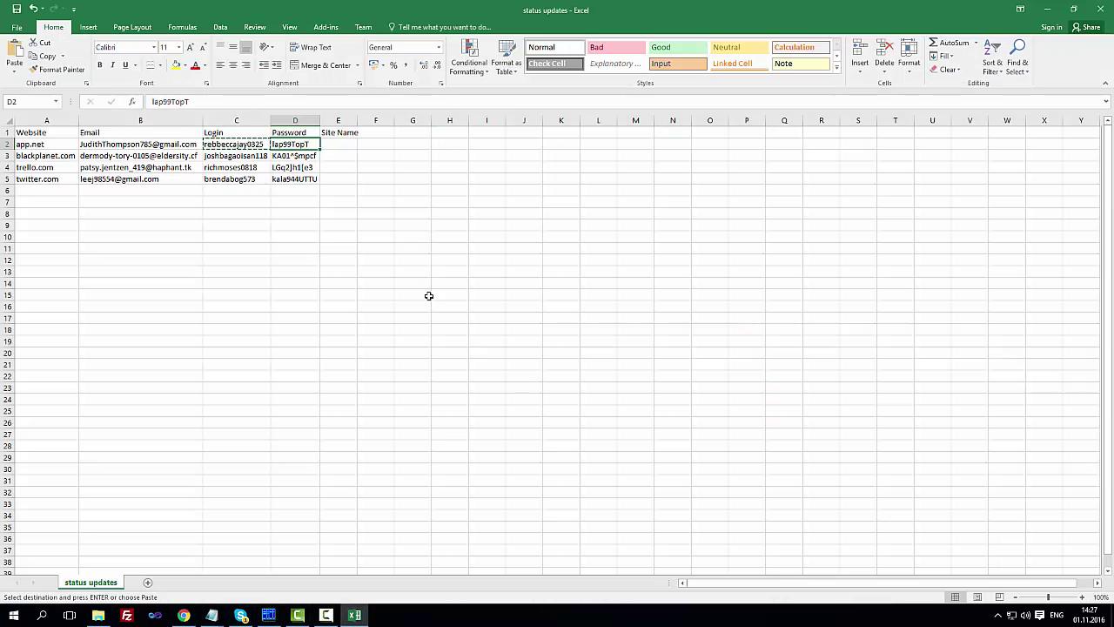
key("alt+Tab")
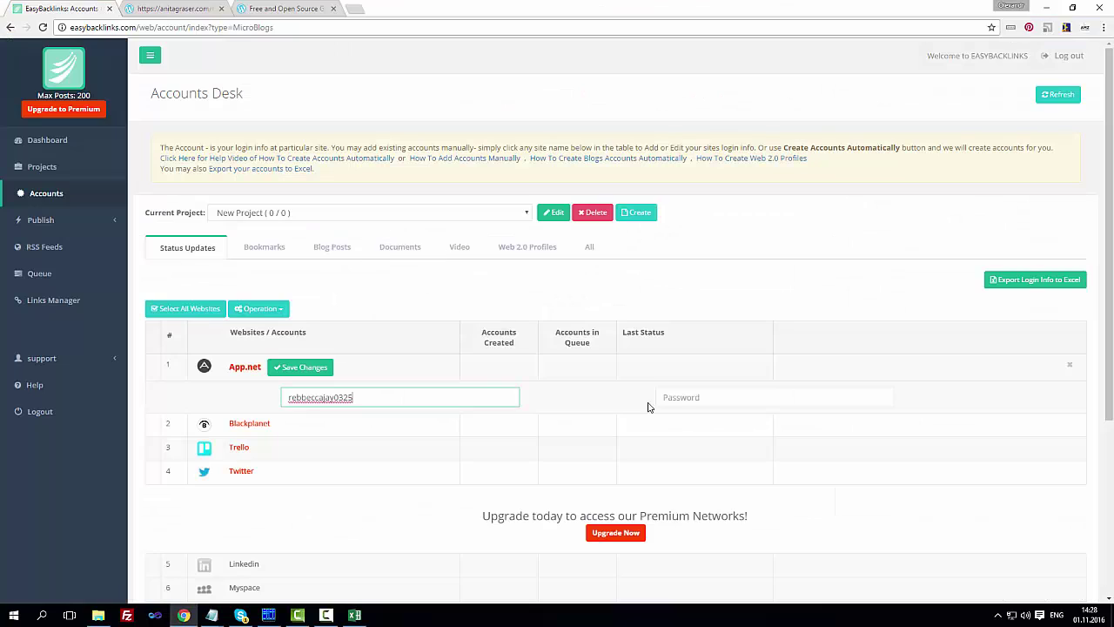
left_click(683, 396)
key("ctrl+v")
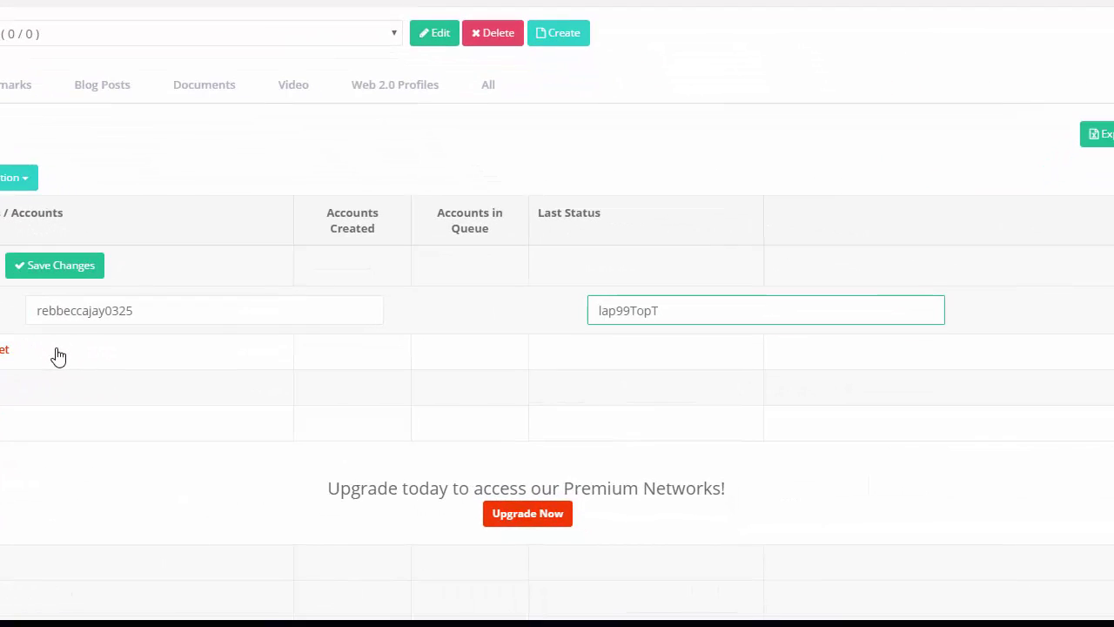
Fill in and save the Blackplanet entry, then expand Trello
left_click(291, 423)
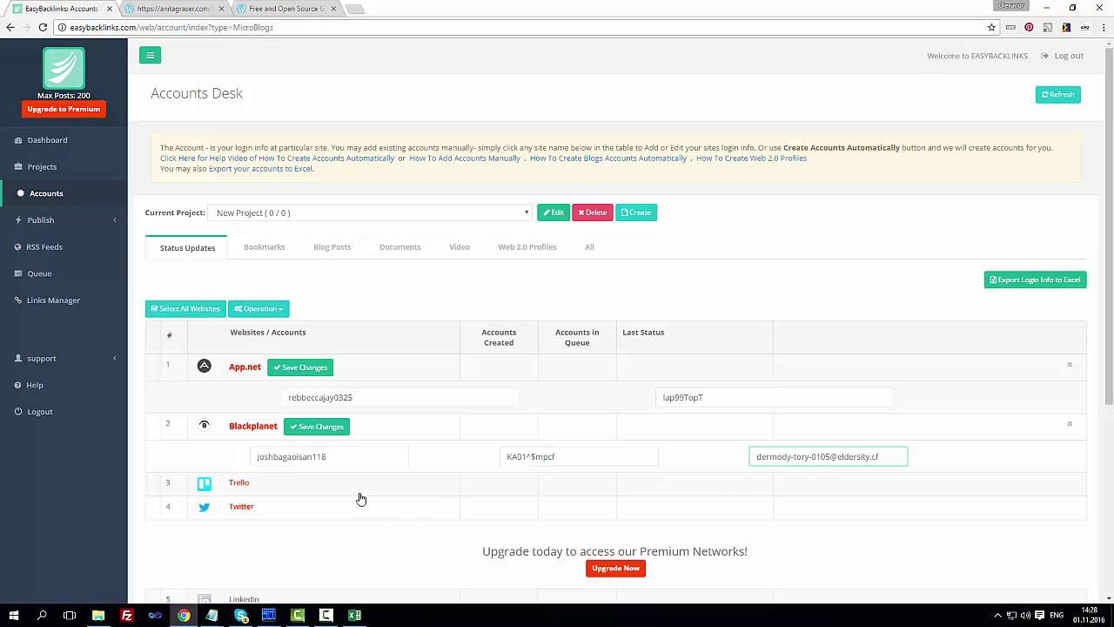
key("Return")
left_click(296, 477)
Copy Trello's login from cell C4 into its EasyBacklinks login field
key("alt+Tab")
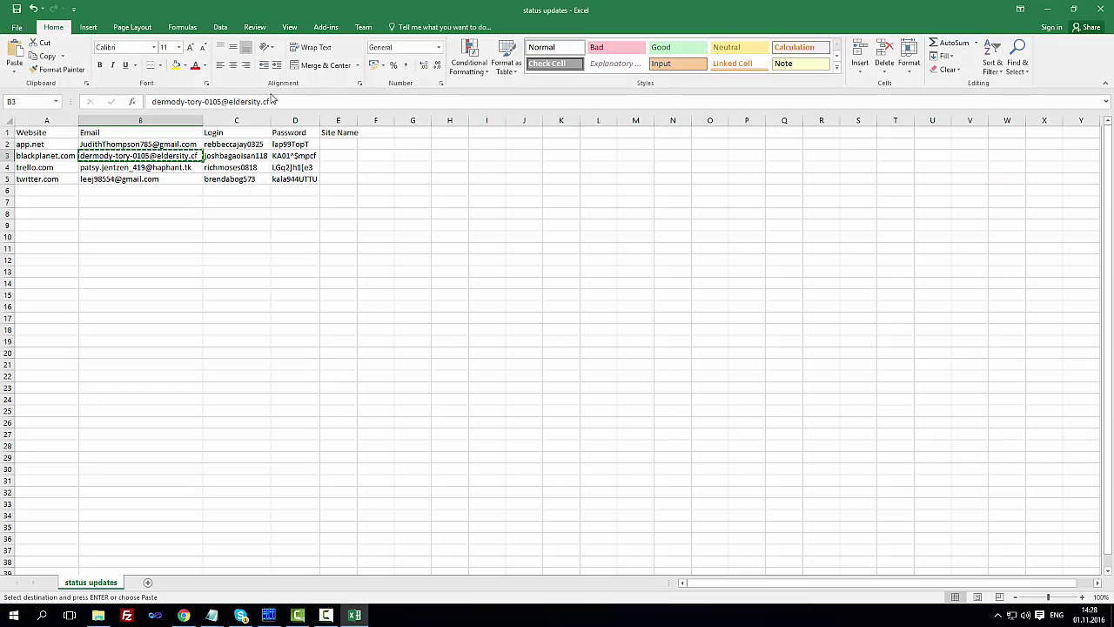
key("Down")
key("Right")
key("ctrl+c")
key("alt+Tab")
left_click(319, 515)
key("ctrl+v")
Paste Trello's password from D4 and copy its email from B4
key("alt+Tab")
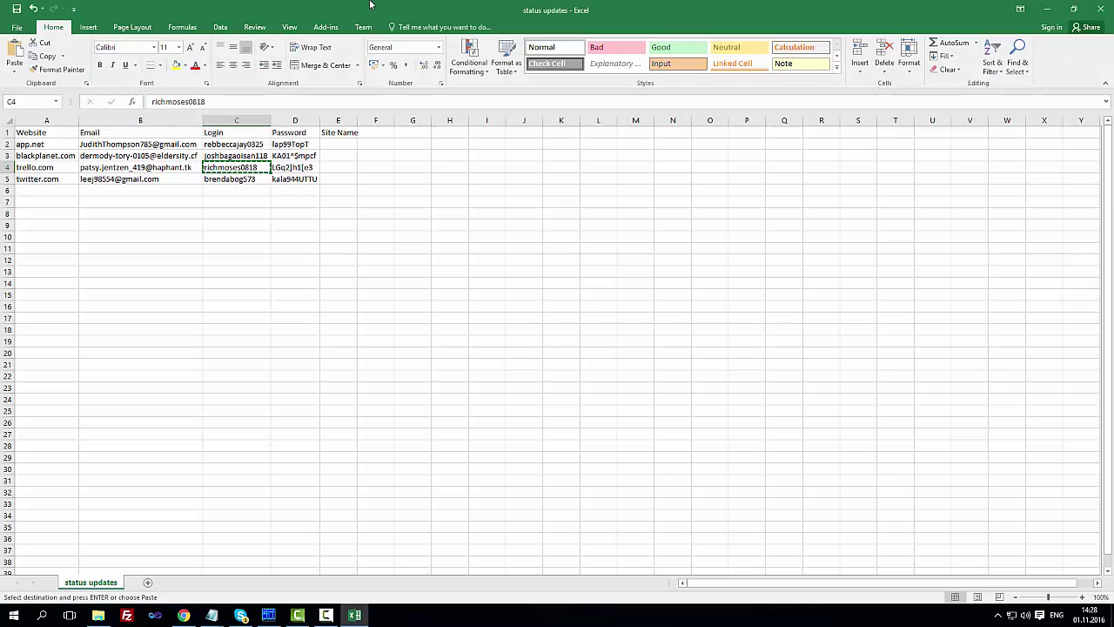
left_click(312, 165)
key("ctrl+c")
key("alt+Tab")
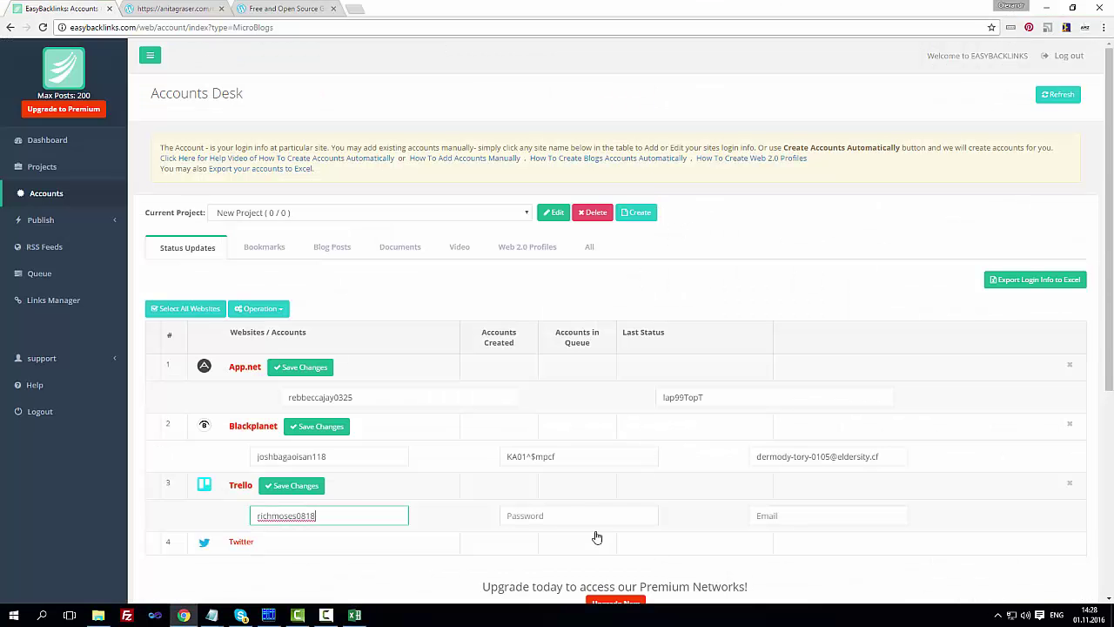
left_click(584, 519)
key("ctrl+v")
key("alt+Tab")
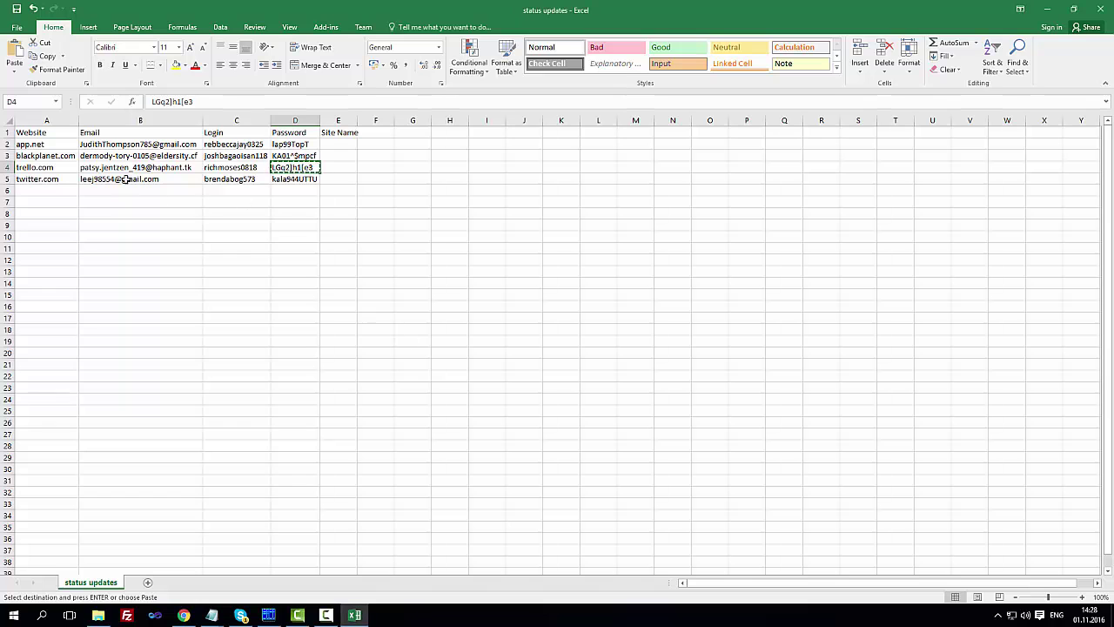
left_click(124, 167)
key("ctrl+c")
key("alt+Tab")
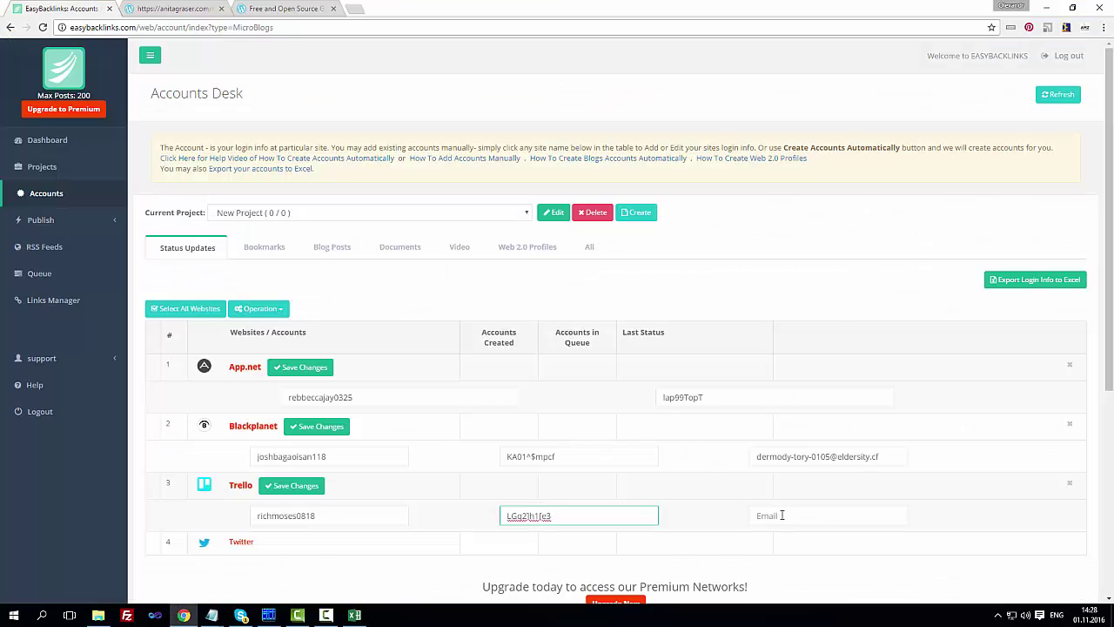
left_click(781, 516)
key("ctrl+v")
scroll(463, 420, "down", 3)
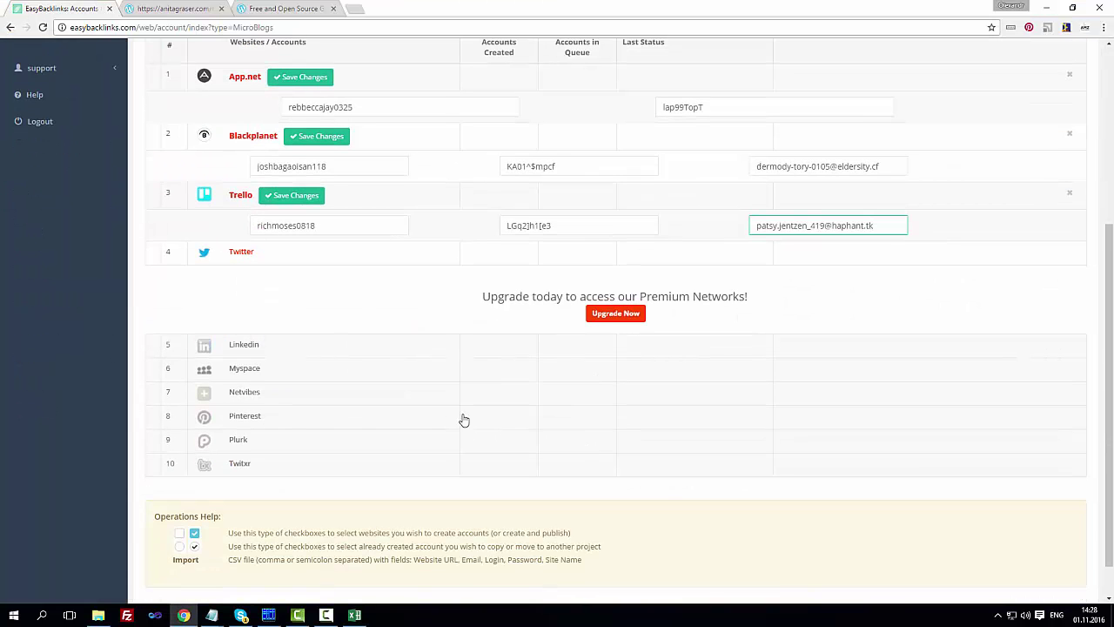
Expand Twitter and fill its email from cell B5
left_click(244, 256)
key("alt+Tab")
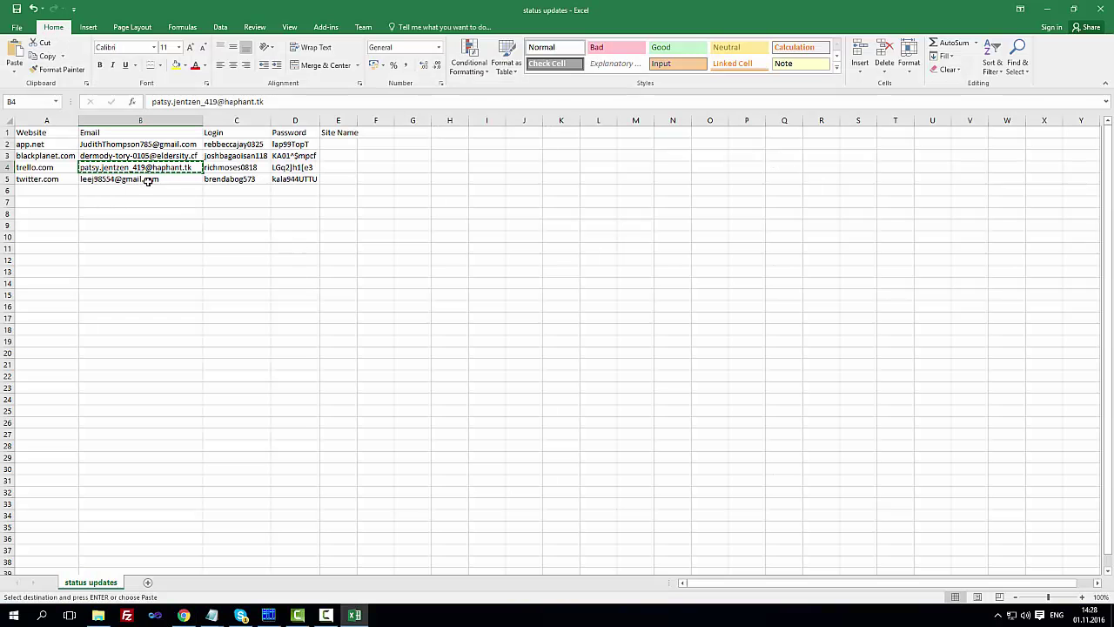
left_click(148, 180)
key("ctrl+c")
key("alt+Tab")
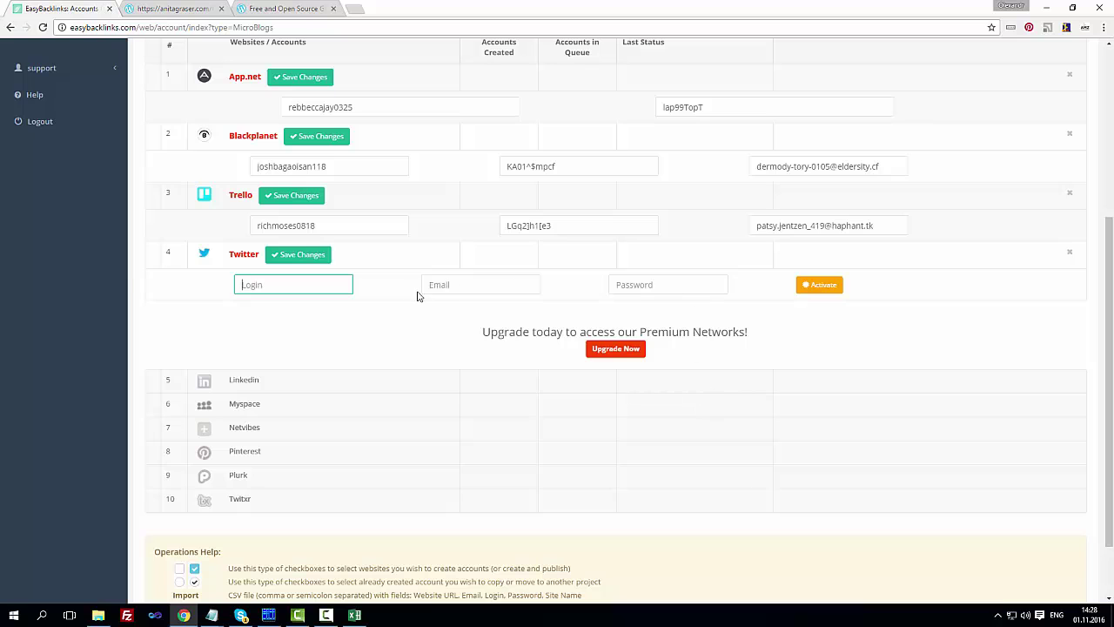
left_click(477, 285)
key("ctrl+v")
Fill Twitter's login from cell C5 of the spreadsheet
key("alt+Tab")
left_click(237, 178)
key("ctrl+c")
key("alt+Tab")
left_click(292, 280)
key("ctrl+v")
Fill Twitter's password from cell D5 of the spreadsheet
key("alt+Tab")
left_click(307, 181)
key("ctrl+c")
key("alt+Tab")
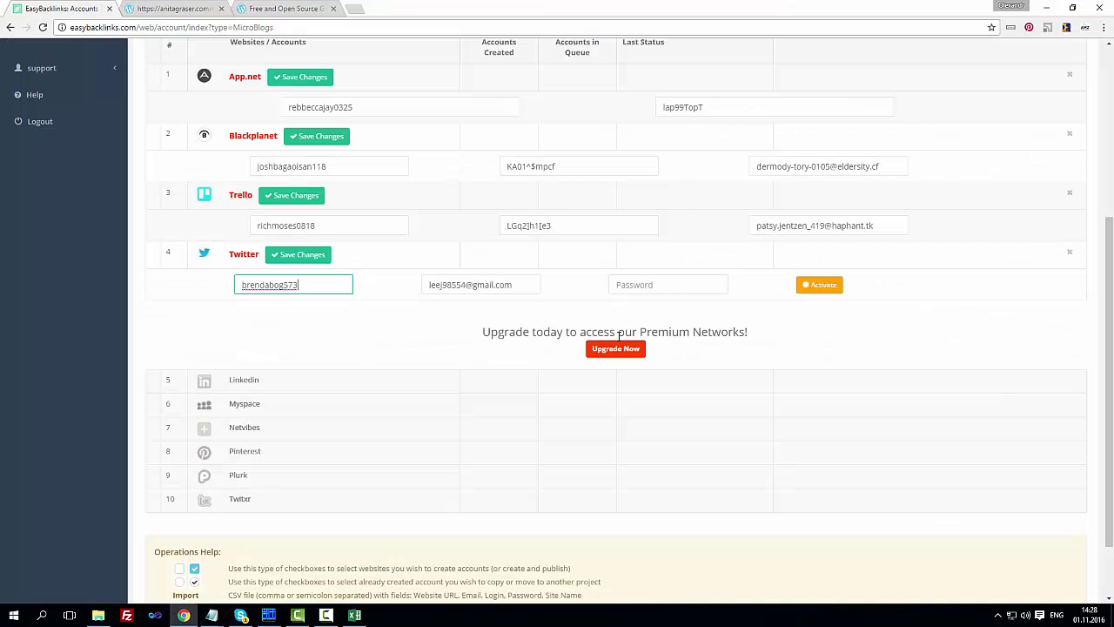
left_click(665, 285)
key("ctrl+v")
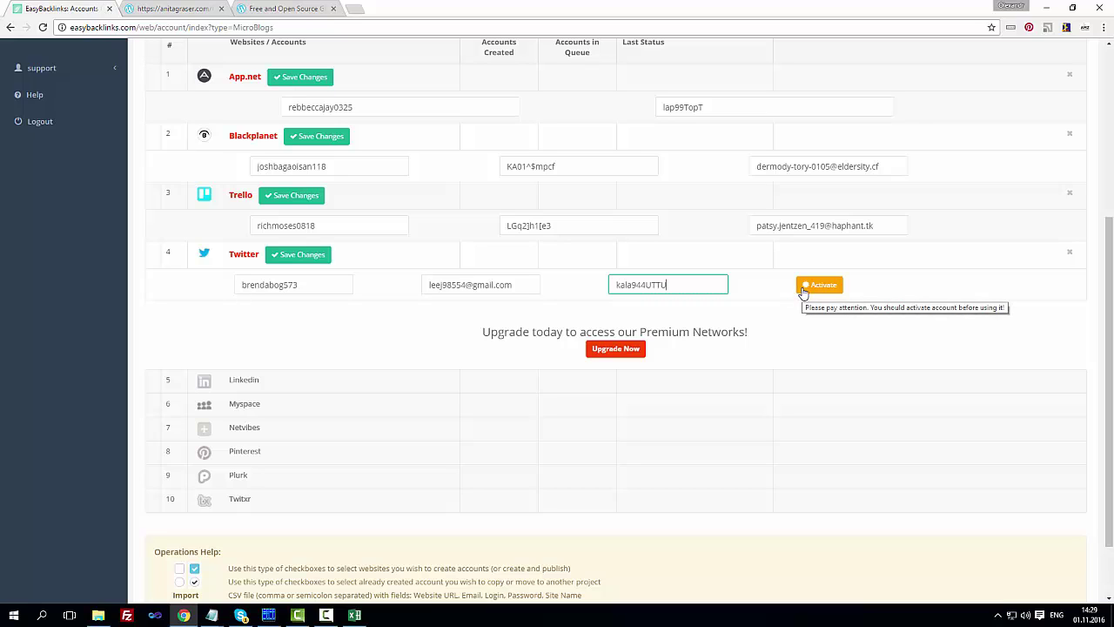
Activate Twitter by authorizing EasyBacklinks with the account's username and password in the popup
left_click(823, 286)
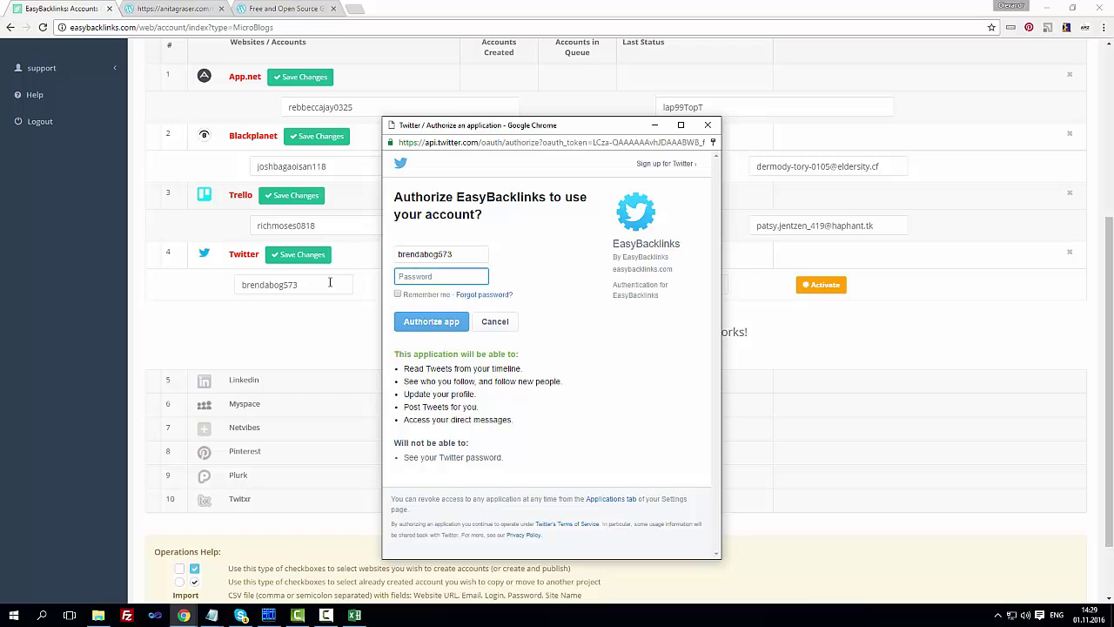
left_click(270, 285)
double_click(270, 284)
key("alt+Tab")
key("shift+Tab")
key("Tab")
key("alt+Tab")
key("Tab")
key("Tab")
key("alt+Tab")
key("Tab")
key("ctrl+v")
left_click(445, 331)
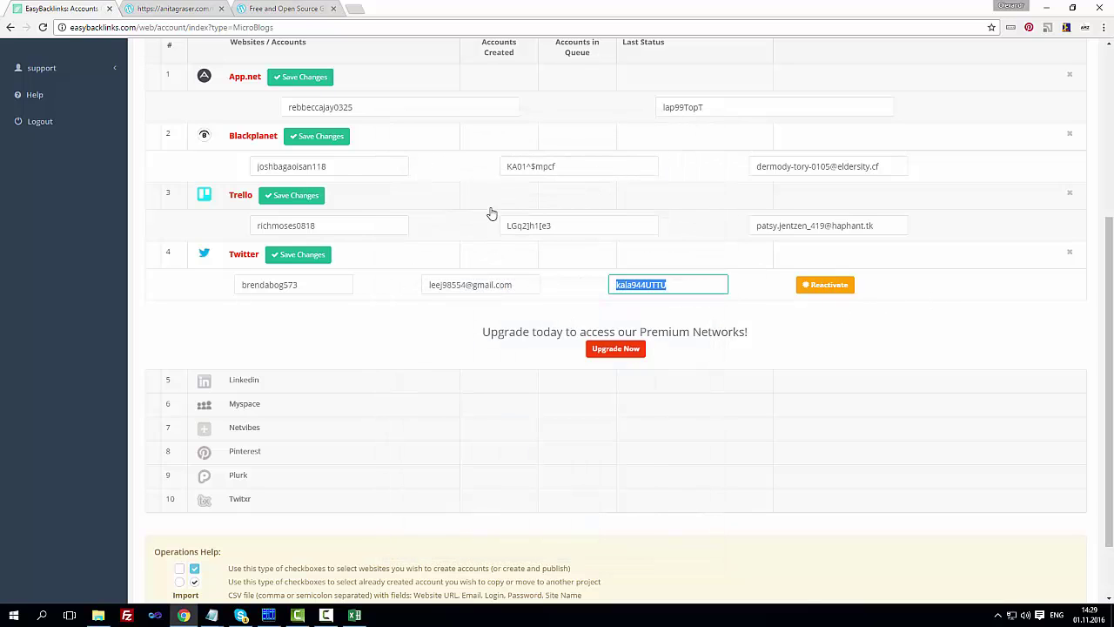
Save the App.net, Blackplanet, Trello and Twitter status-update accounts
scroll(441, 215, "up", 3)
scroll(510, 268, "down", 3)
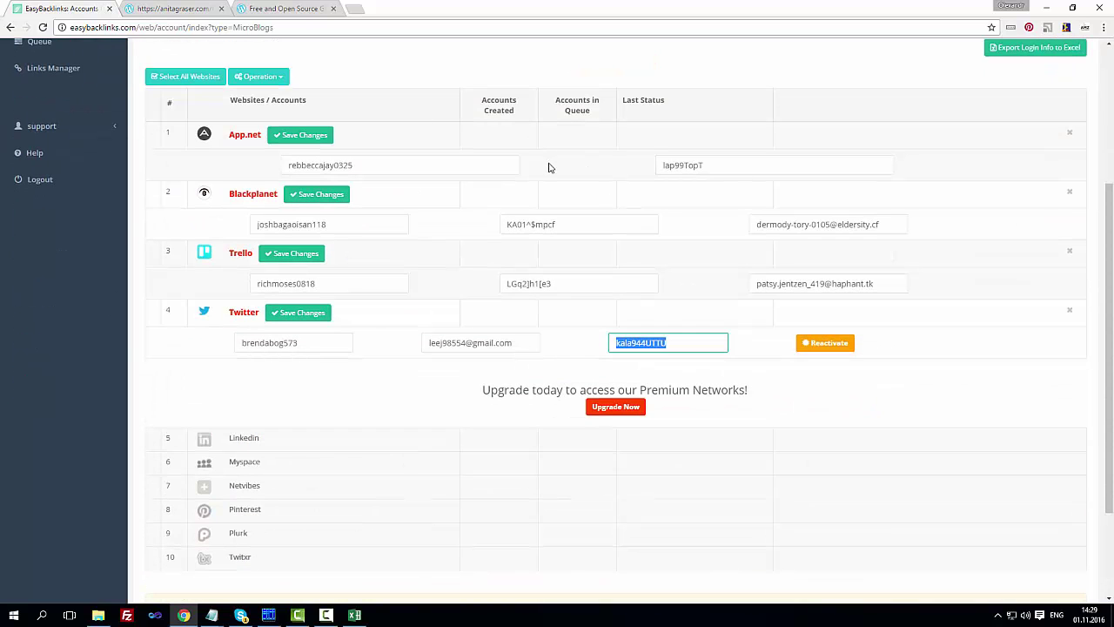
scroll(350, 187, "up", 2)
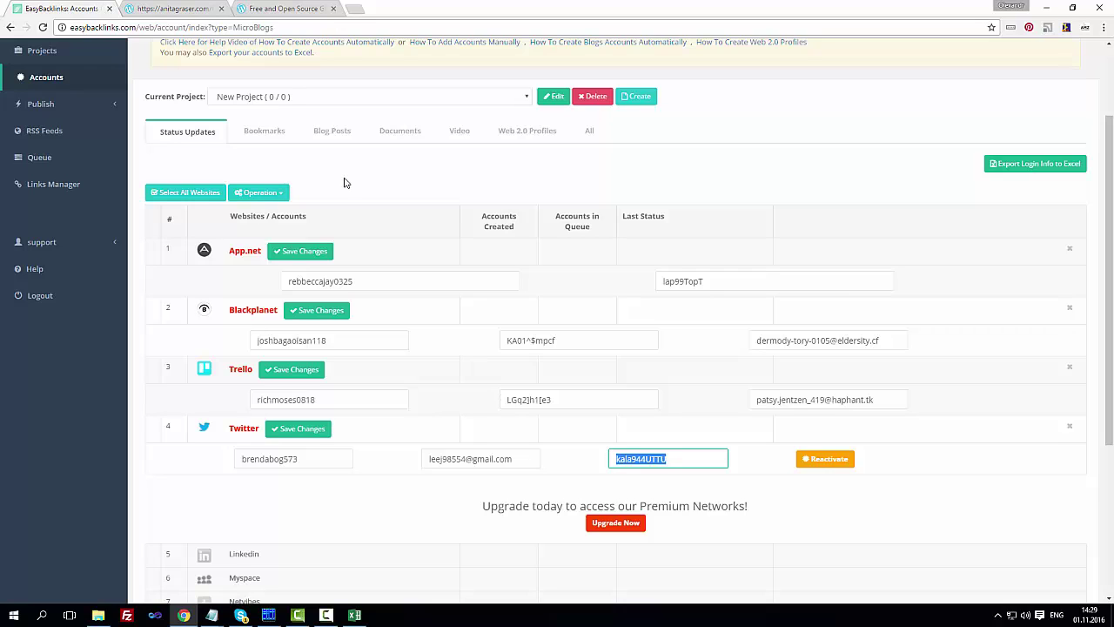
left_click(310, 258)
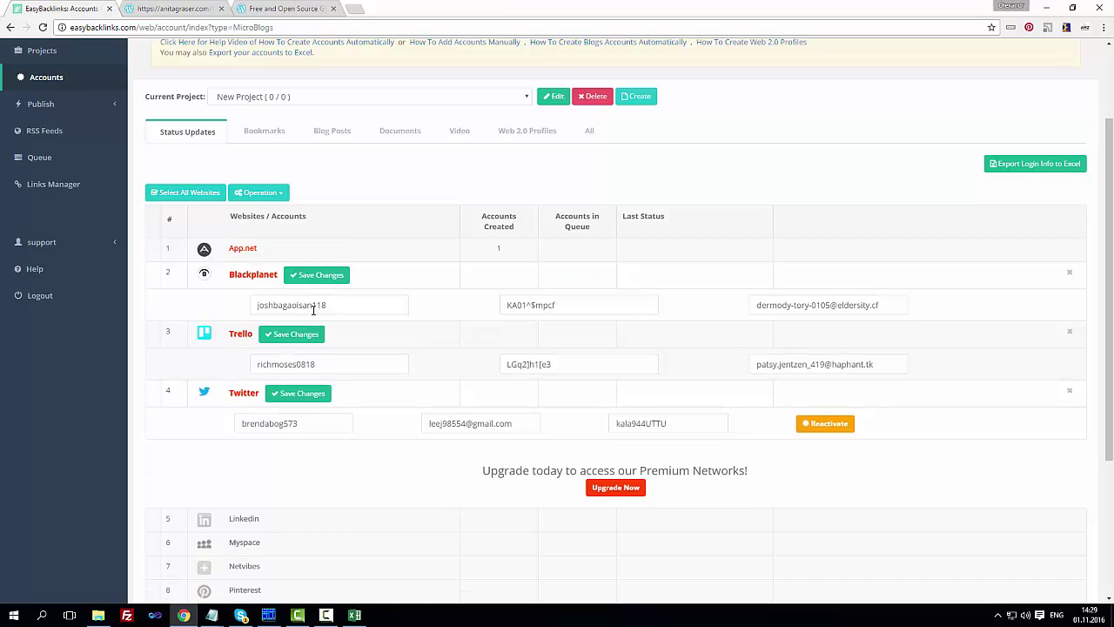
left_click(302, 301)
left_click(300, 323)
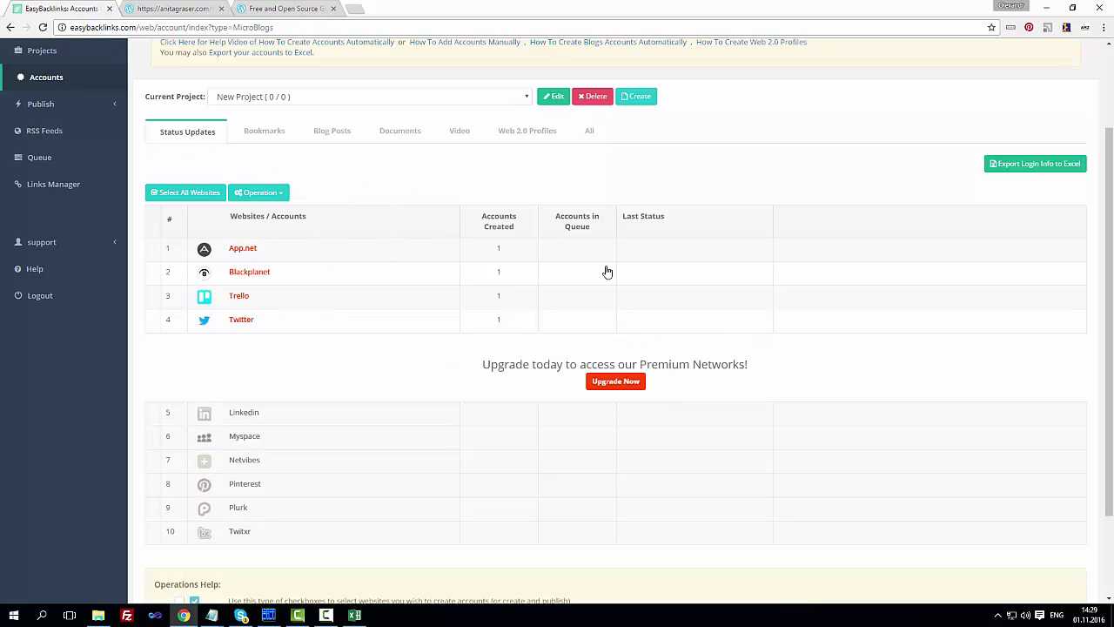
Switch to the Bookmarks accounts category and show its Operation options
left_click(285, 136)
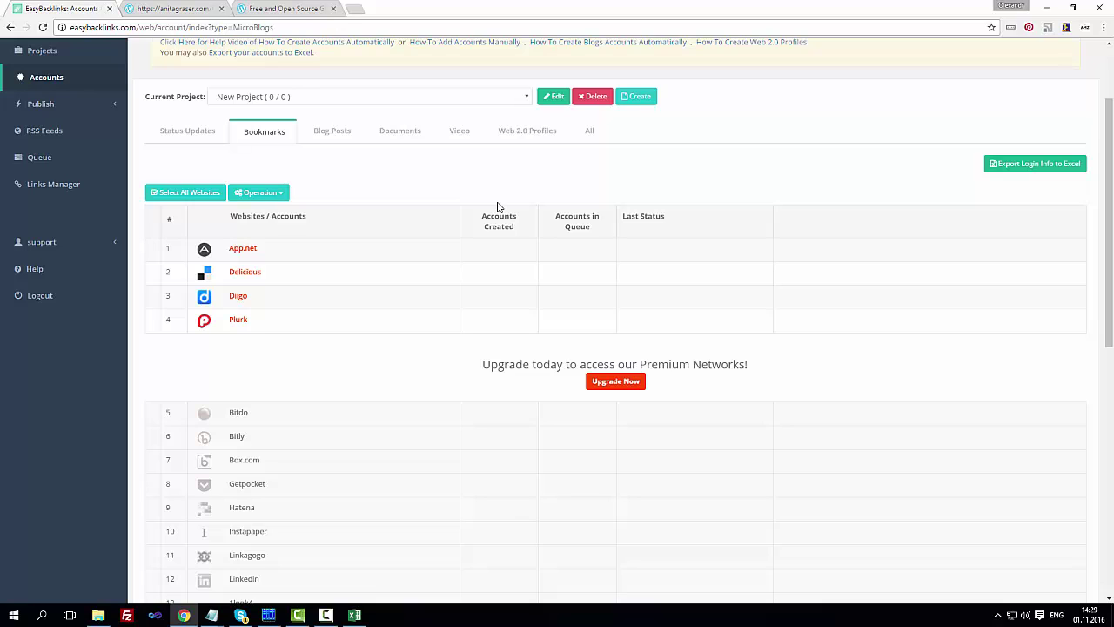
left_click(275, 199)
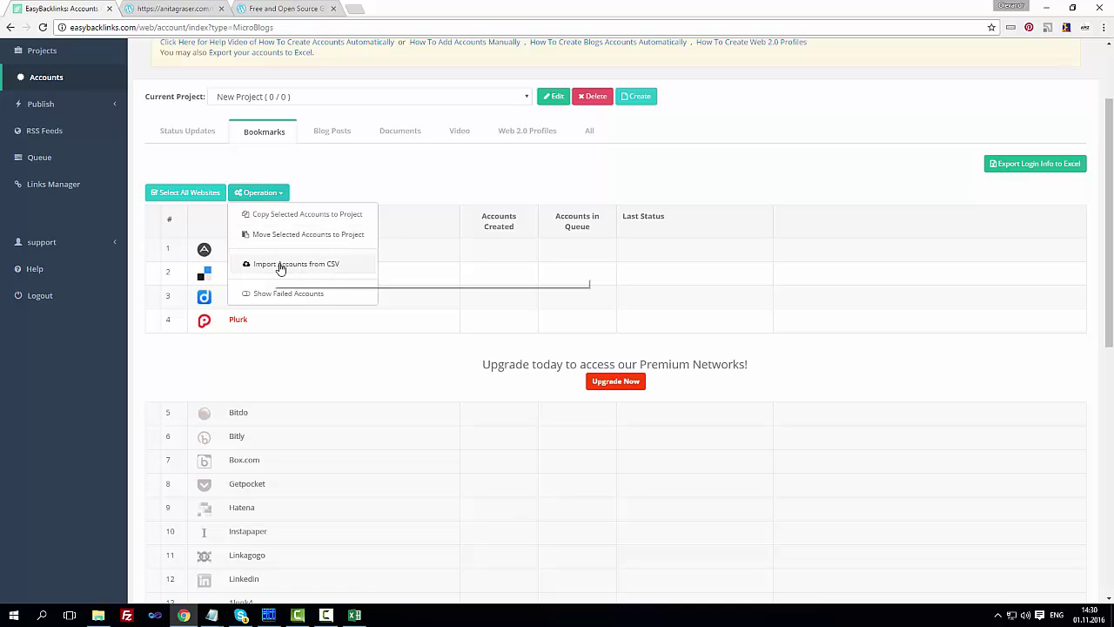
mouse_move(296, 264)
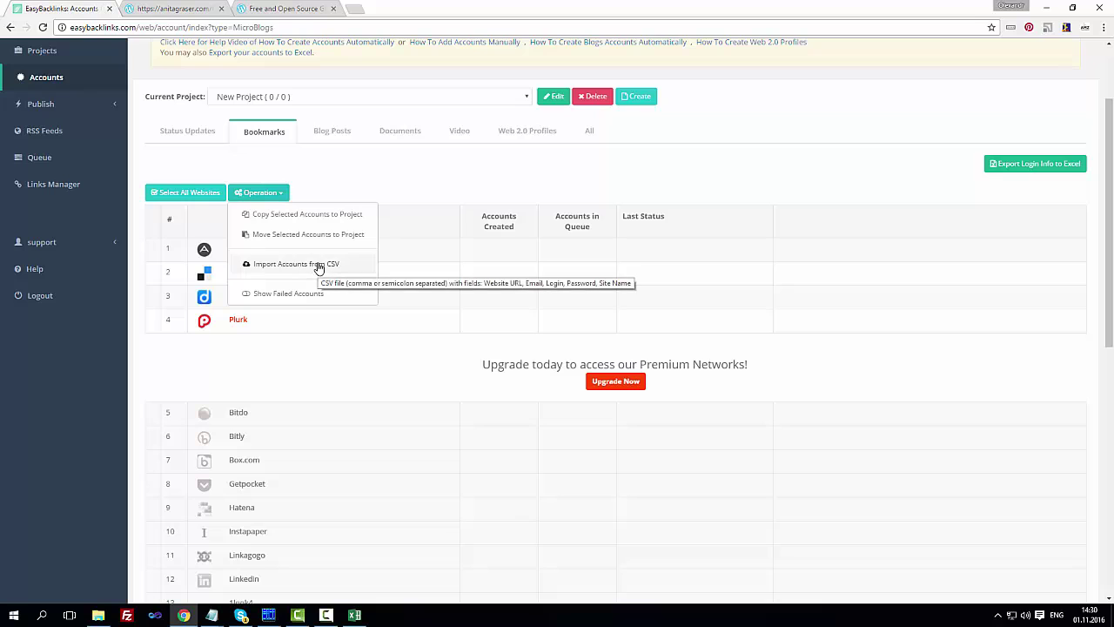
Open bookmarks.xlsx and review its Website, Email, Login and Password entries
left_click(98, 616)
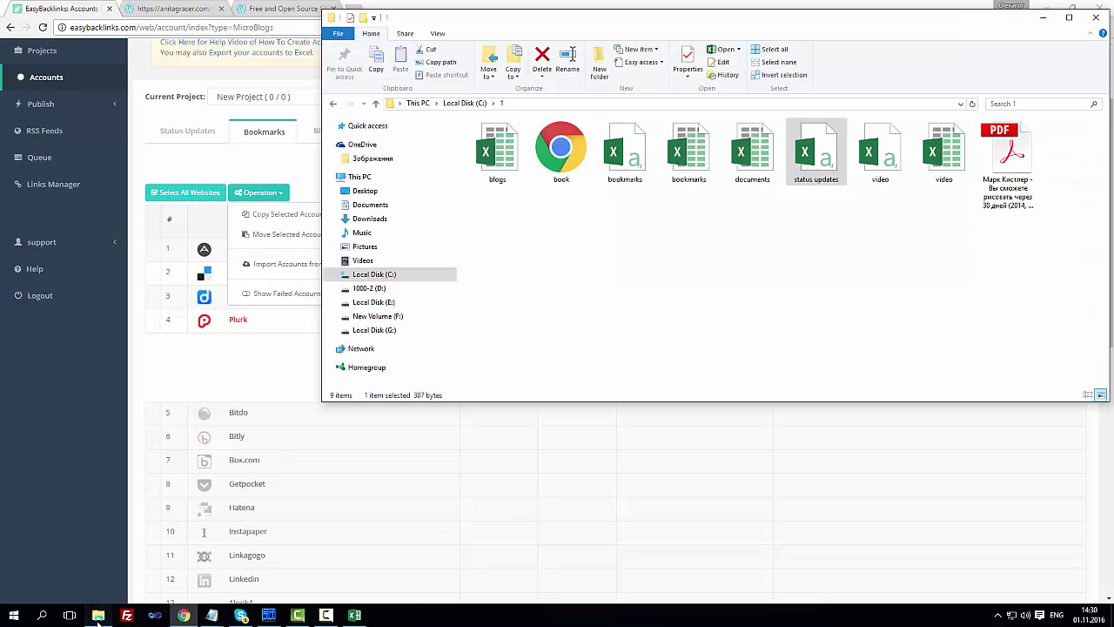
left_click(624, 153)
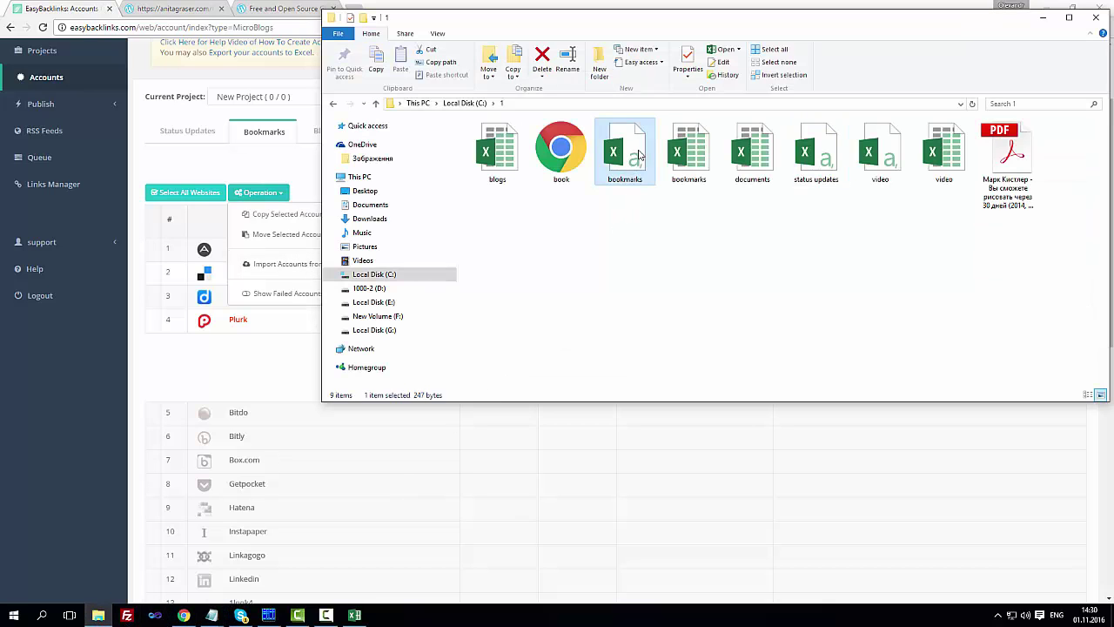
double_click(688, 152)
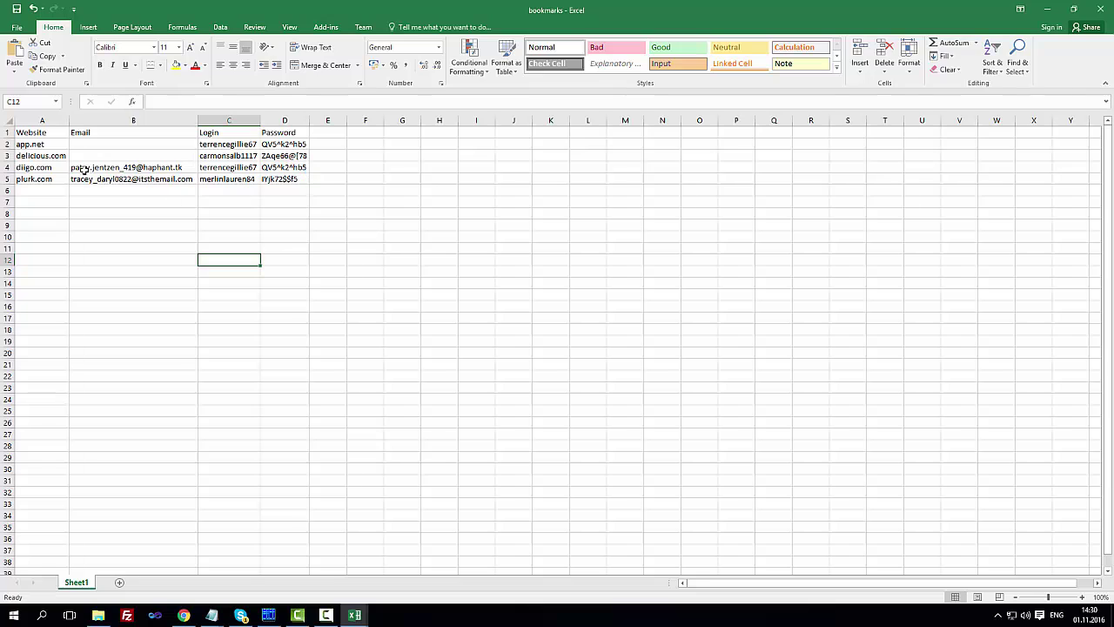
left_click(32, 129)
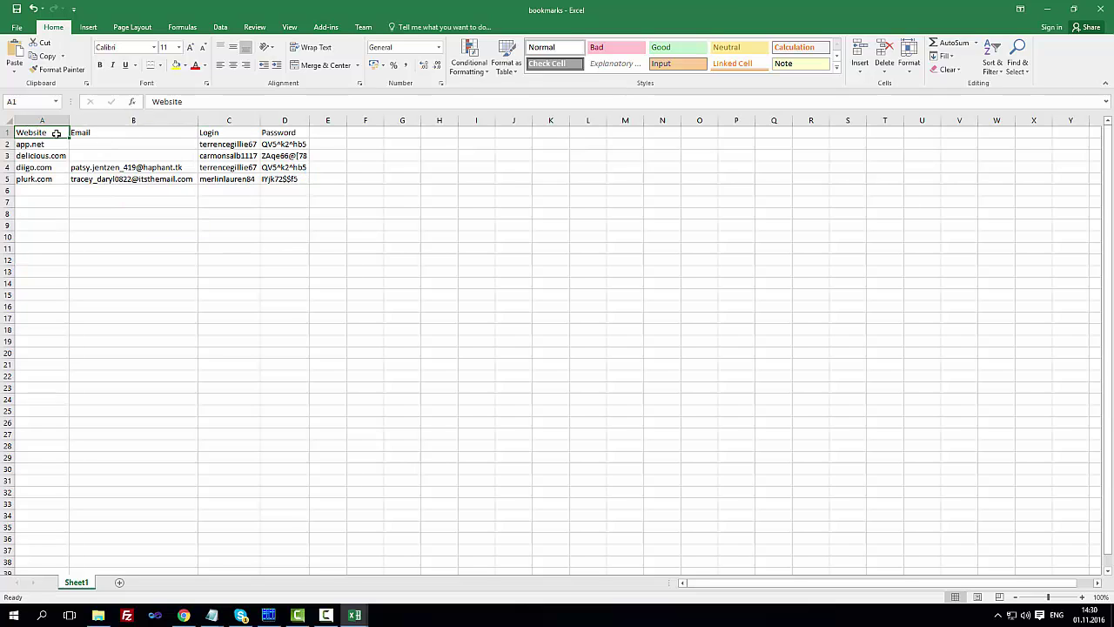
left_click(92, 133)
left_click(226, 134)
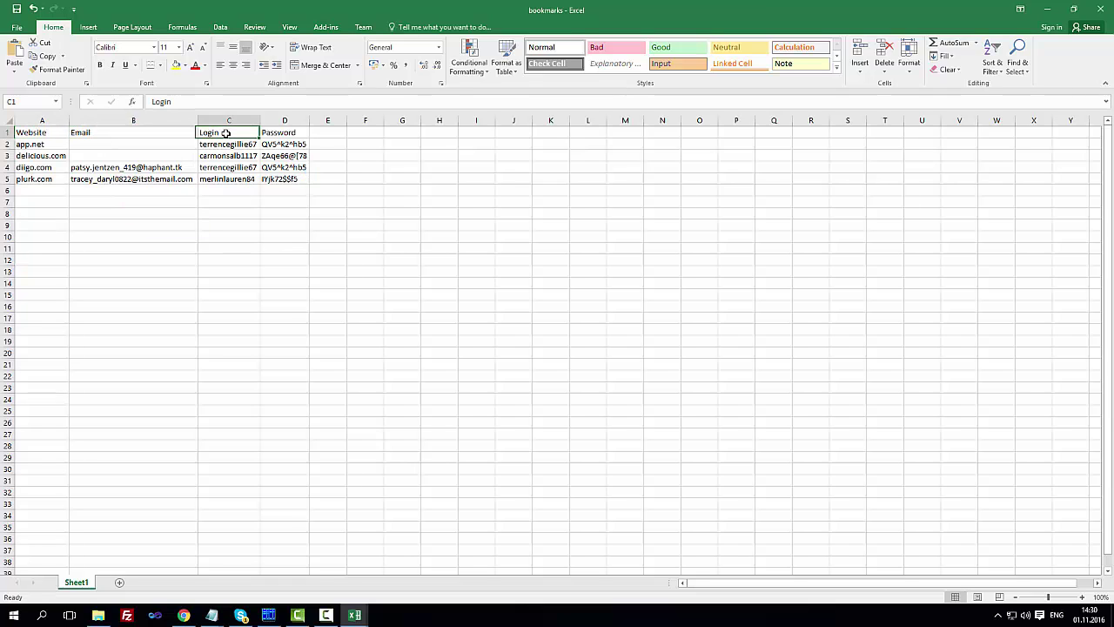
left_click(277, 132)
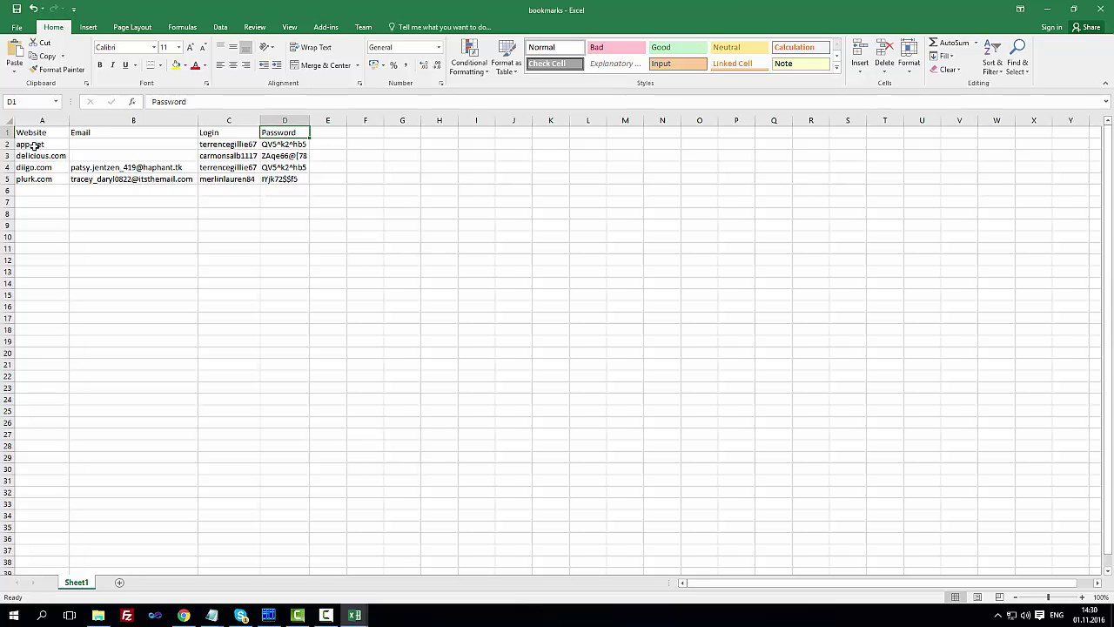
mouse_move(30, 145)
left_mouse_down()
mouse_move(39, 179)
mouse_move(91, 176)
left_mouse_up()
mouse_move(207, 146)
left_mouse_down()
mouse_move(248, 178)
mouse_move(283, 179)
left_mouse_up()
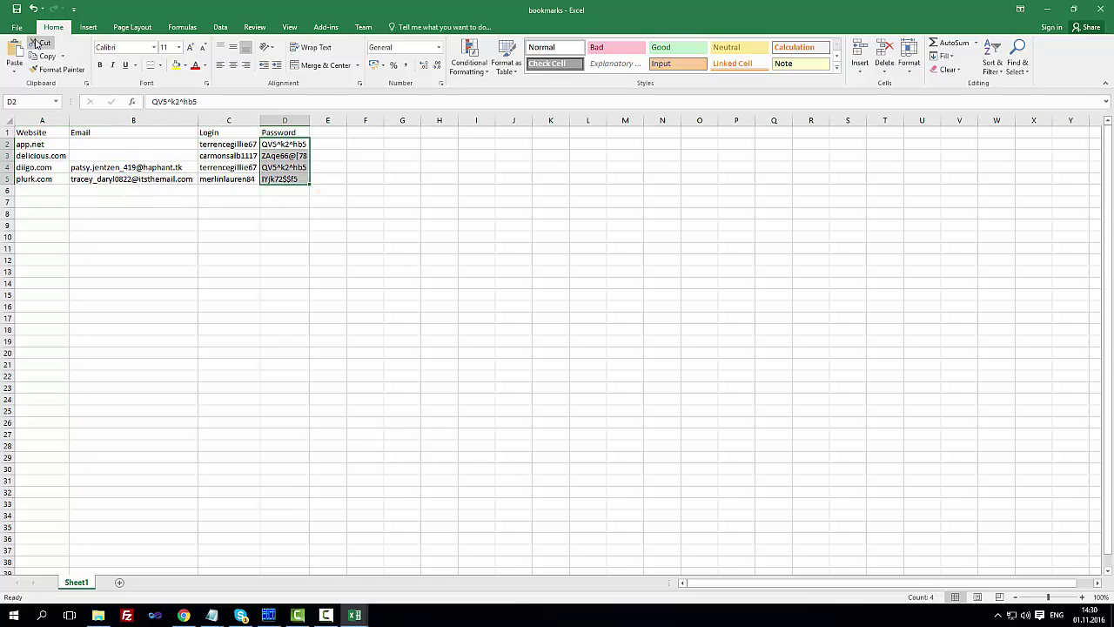
Save the bookmarks workbook as CSV (Comma delimited) in folder 1, replacing the existing file
left_click(19, 27)
left_click(38, 145)
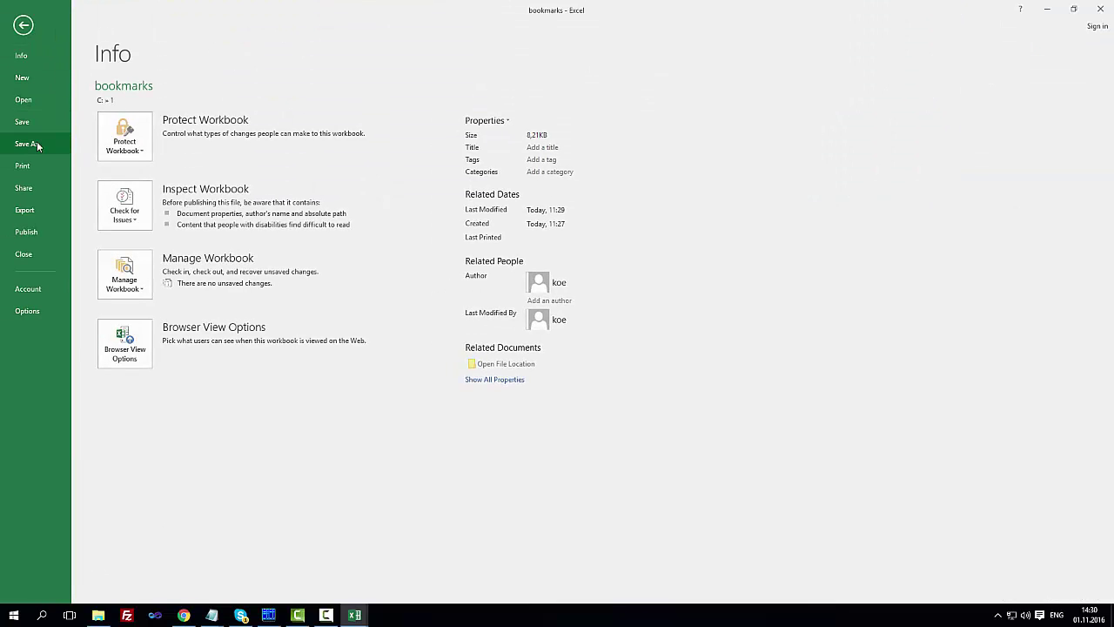
left_click(303, 167)
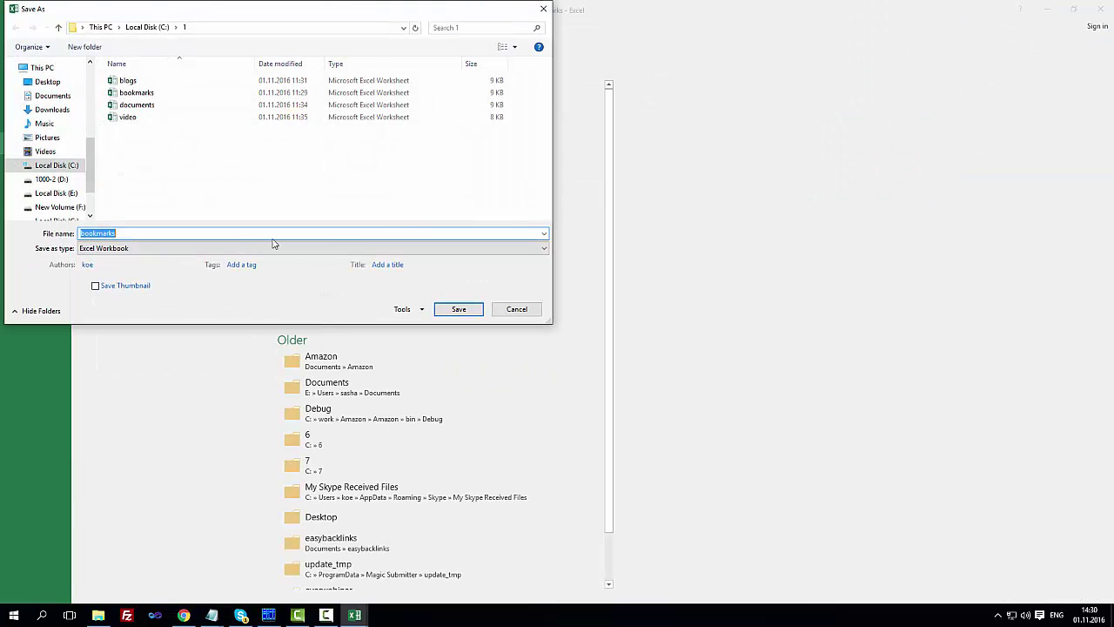
left_click(213, 248)
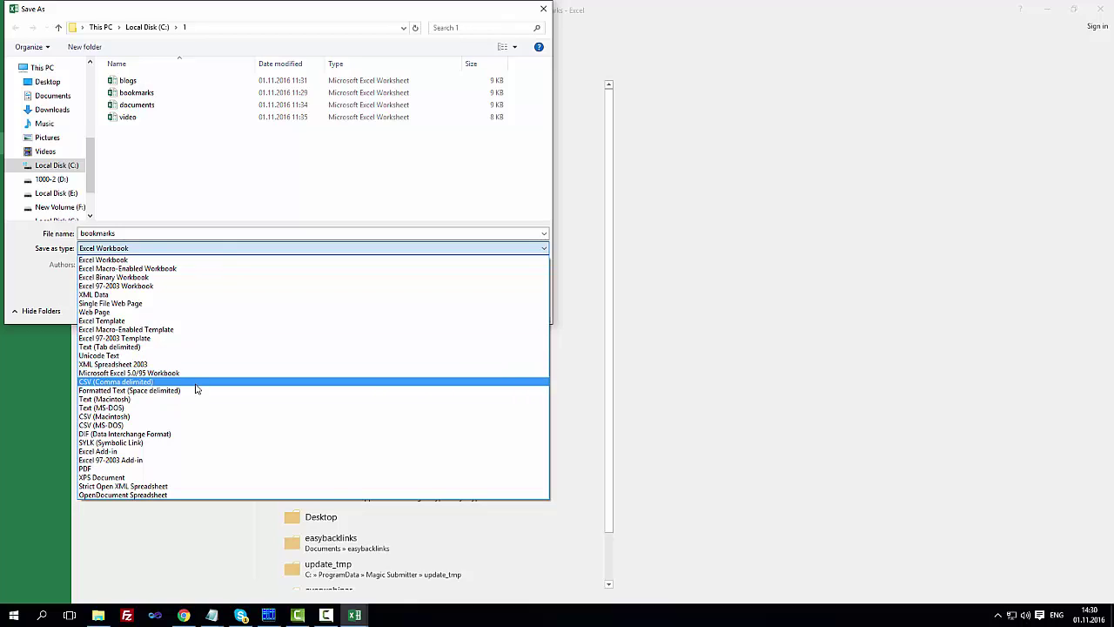
left_click(196, 384)
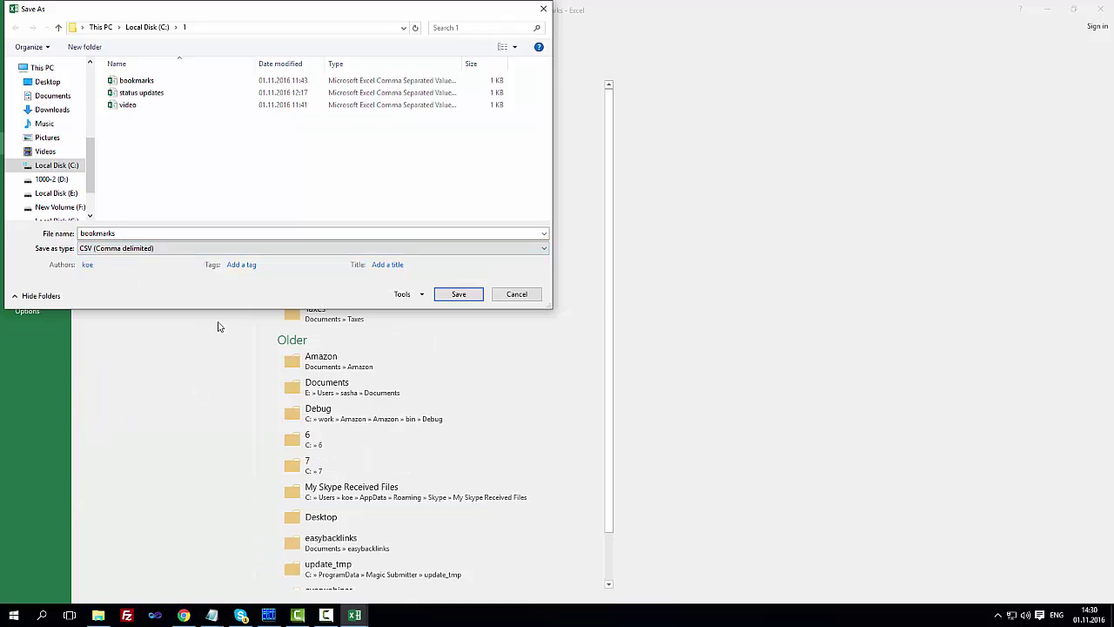
left_click(456, 294)
left_click(583, 308)
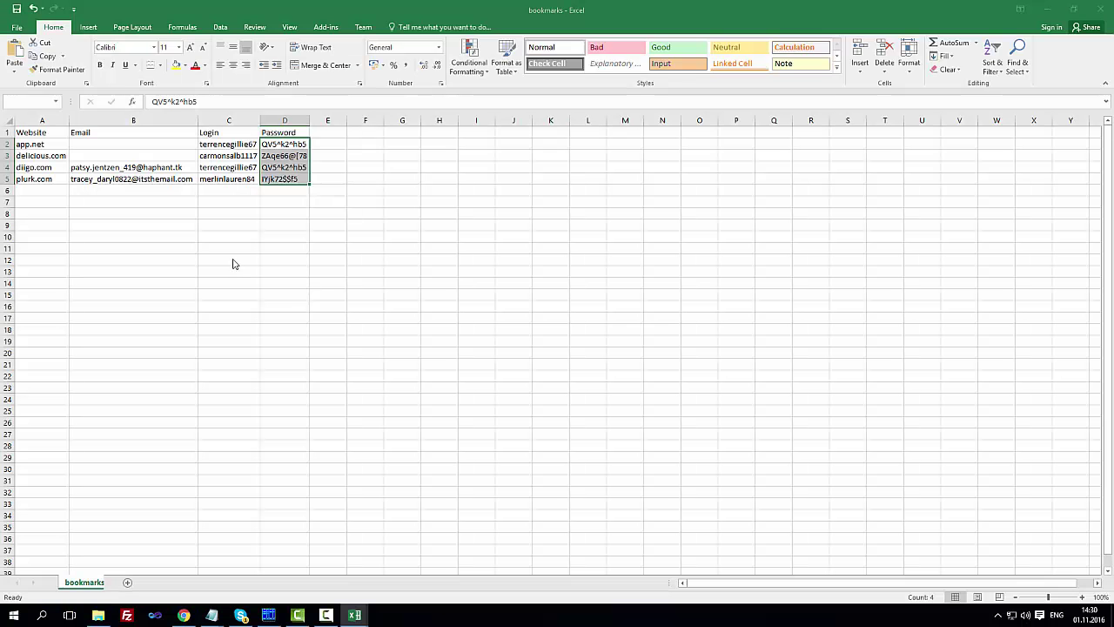
left_click(522, 341)
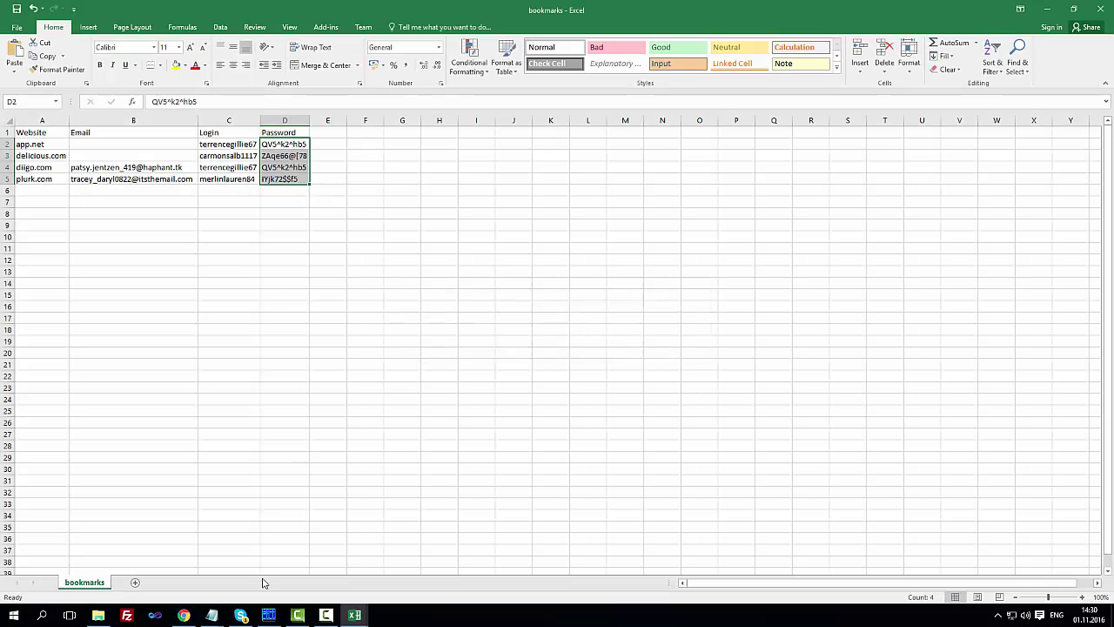
Import the four bookmark accounts from bookmarks.csv into EasyBacklinks
left_click(183, 615)
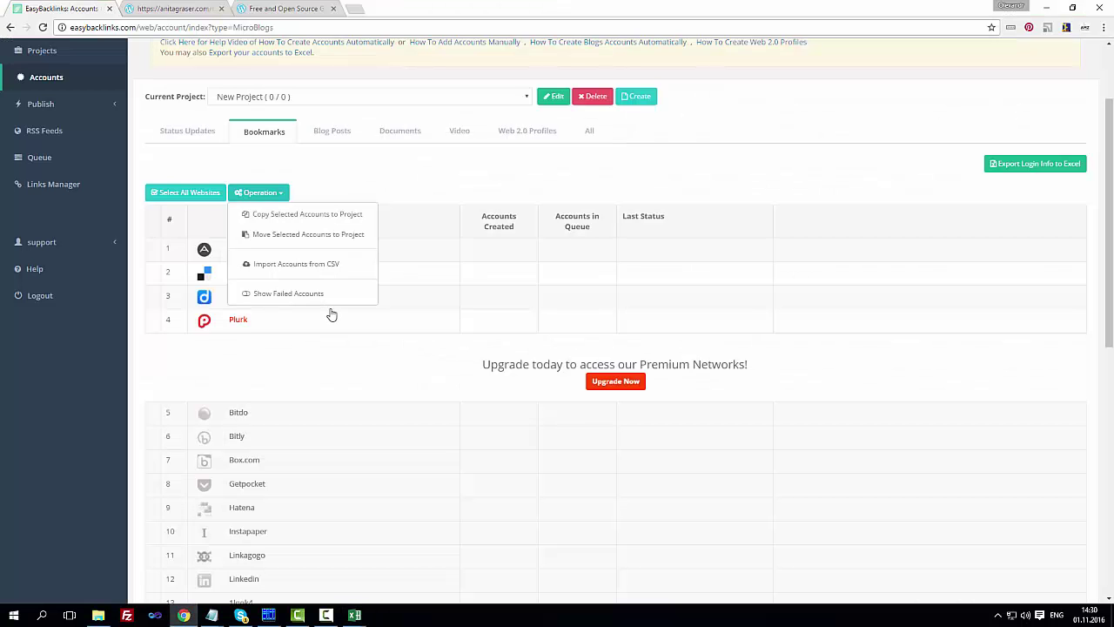
left_click(322, 179)
left_click(260, 193)
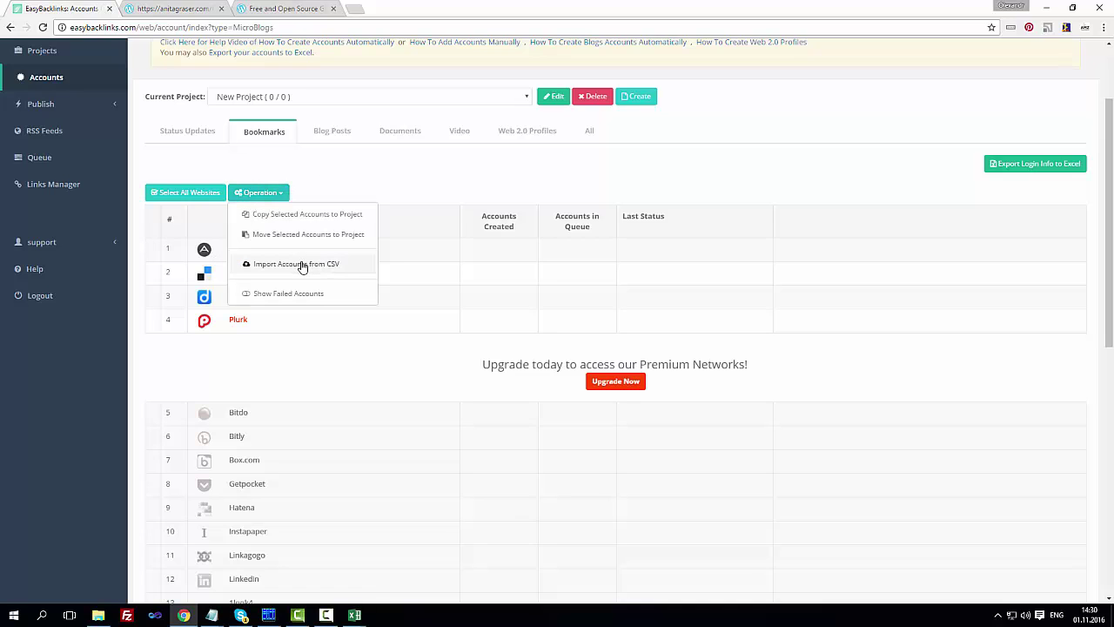
mouse_move(296, 263)
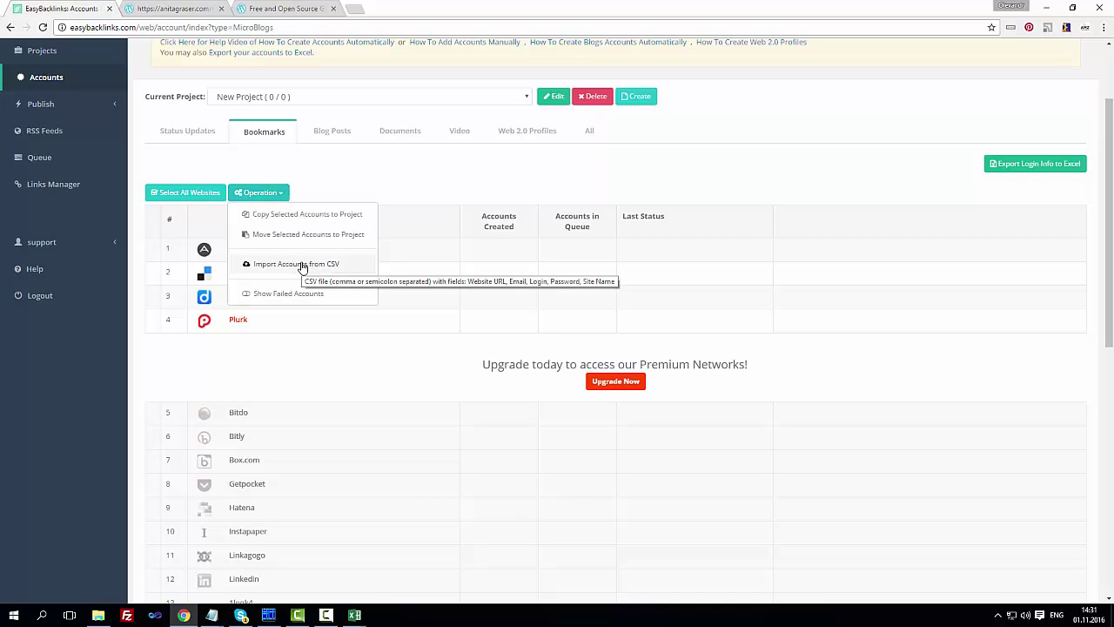
left_click(302, 265)
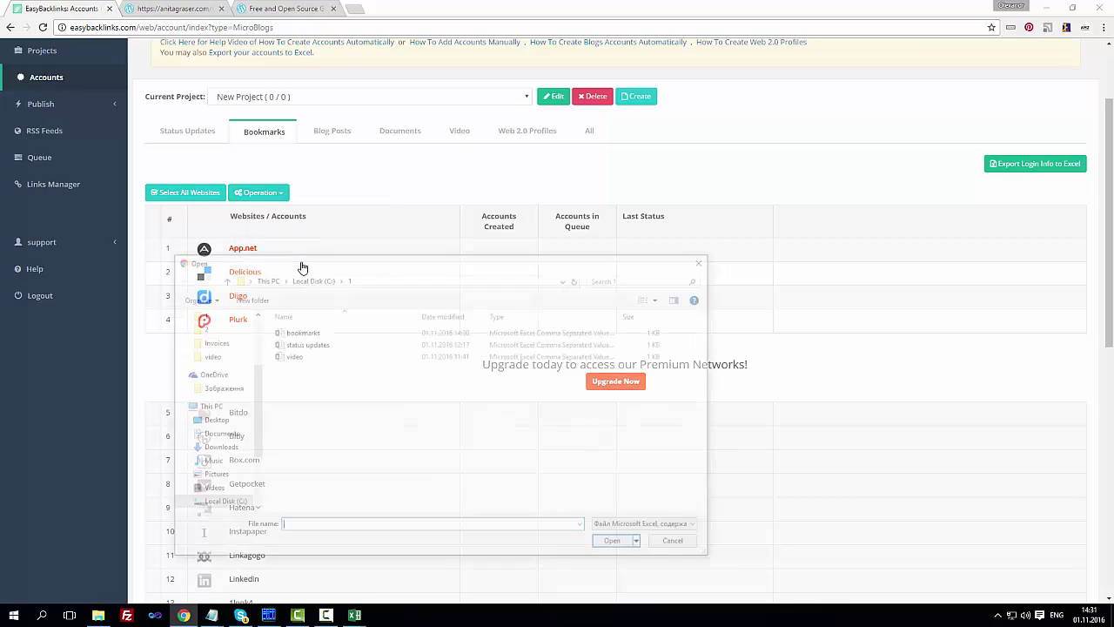
double_click(355, 335)
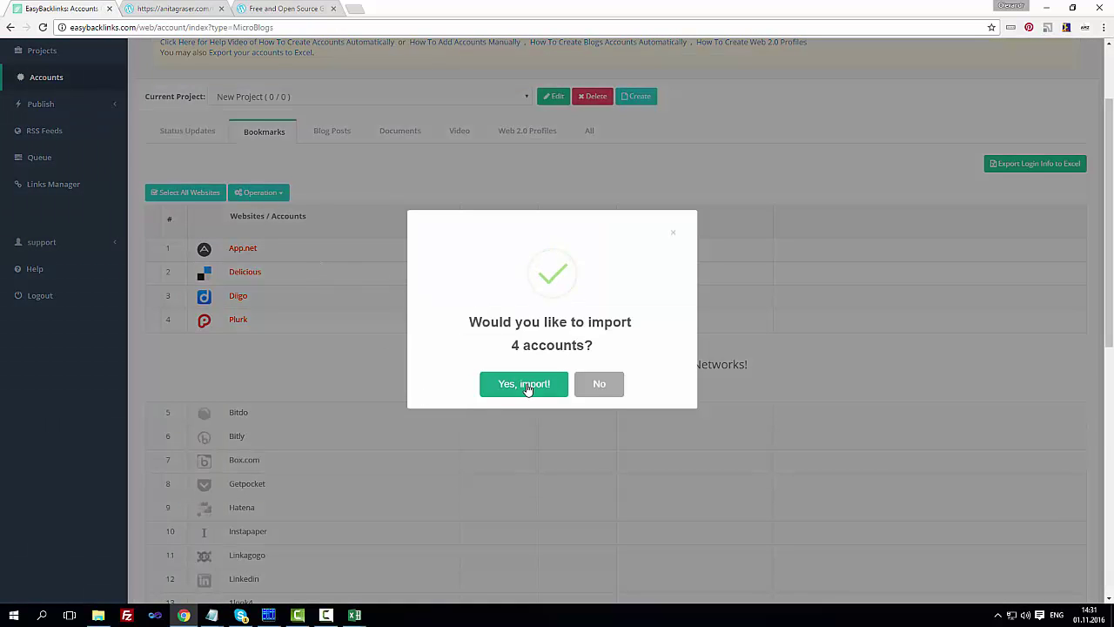
left_click(526, 388)
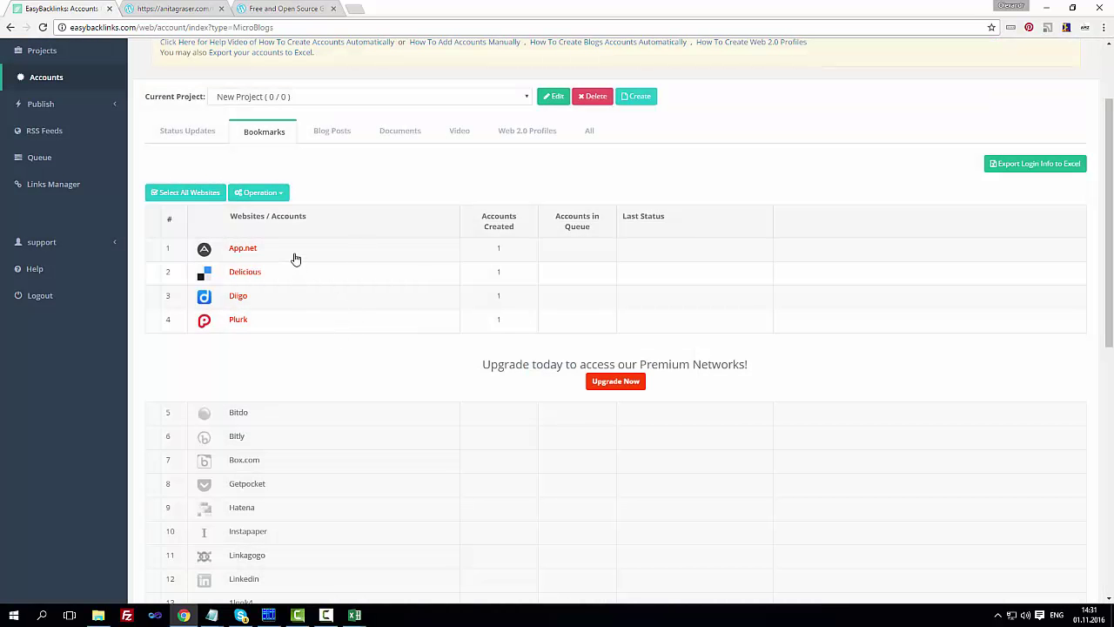
Expand the App.net, Diigo and Plurk rows to check their imported credentials
left_click(294, 252)
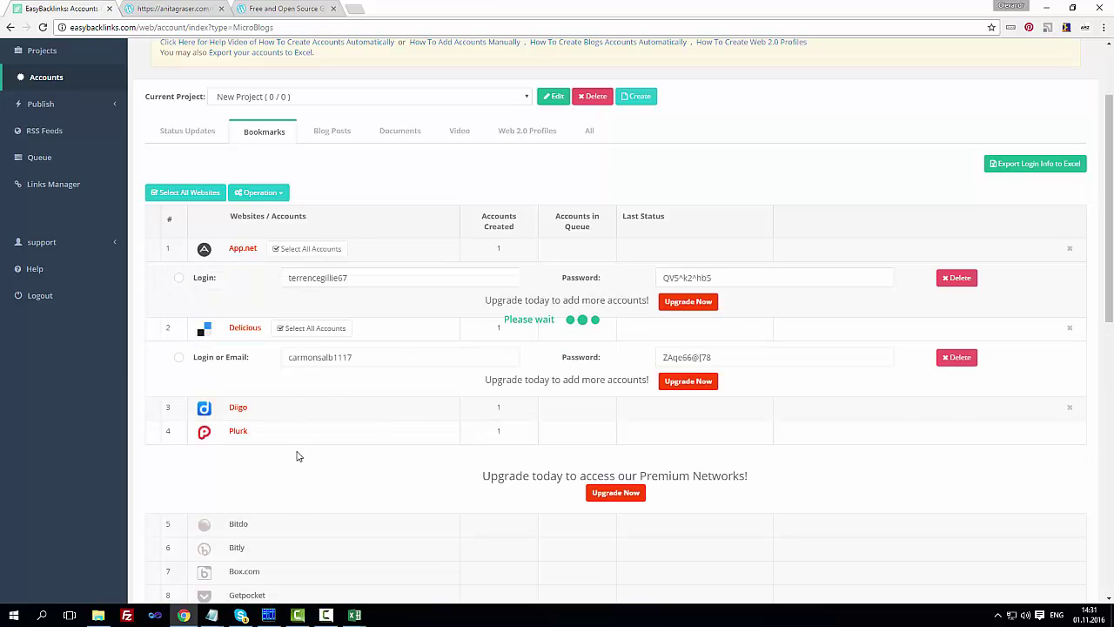
left_click(294, 409)
left_click(292, 487)
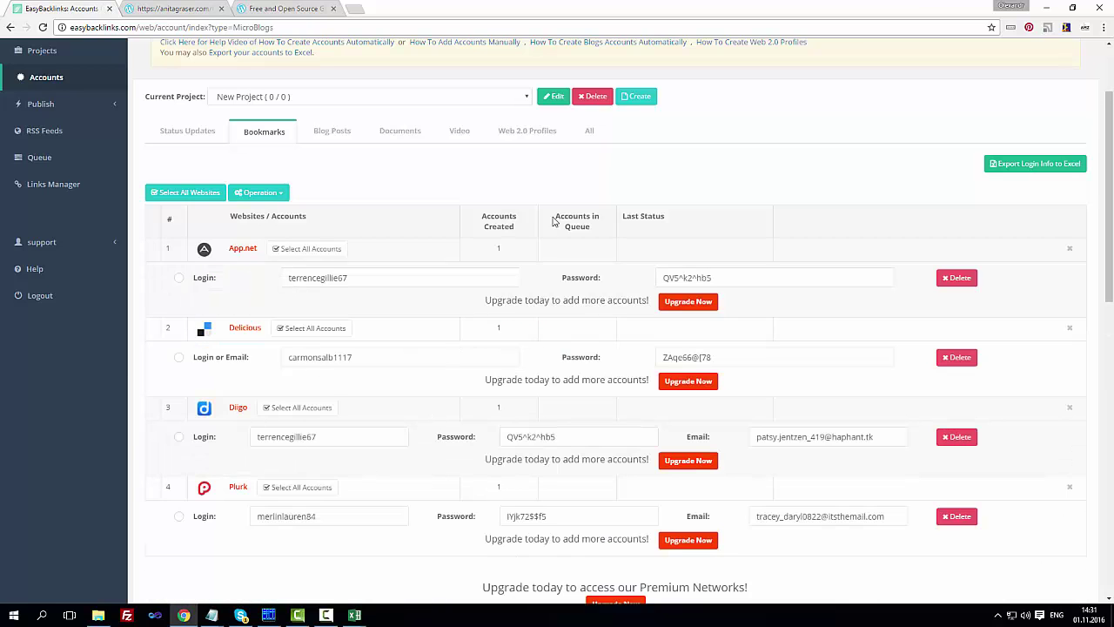
scroll(603, 275, "down", 5)
scroll(603, 275, "up", 6)
scroll(751, 333, "down", 4)
scroll(450, 332, "up", 4)
scroll(360, 165, "down", 2)
scroll(359, 165, "up", 2)
Start a Blog Posts CSV account import and bring up folder C:\1 in File Explorer
left_click(332, 247)
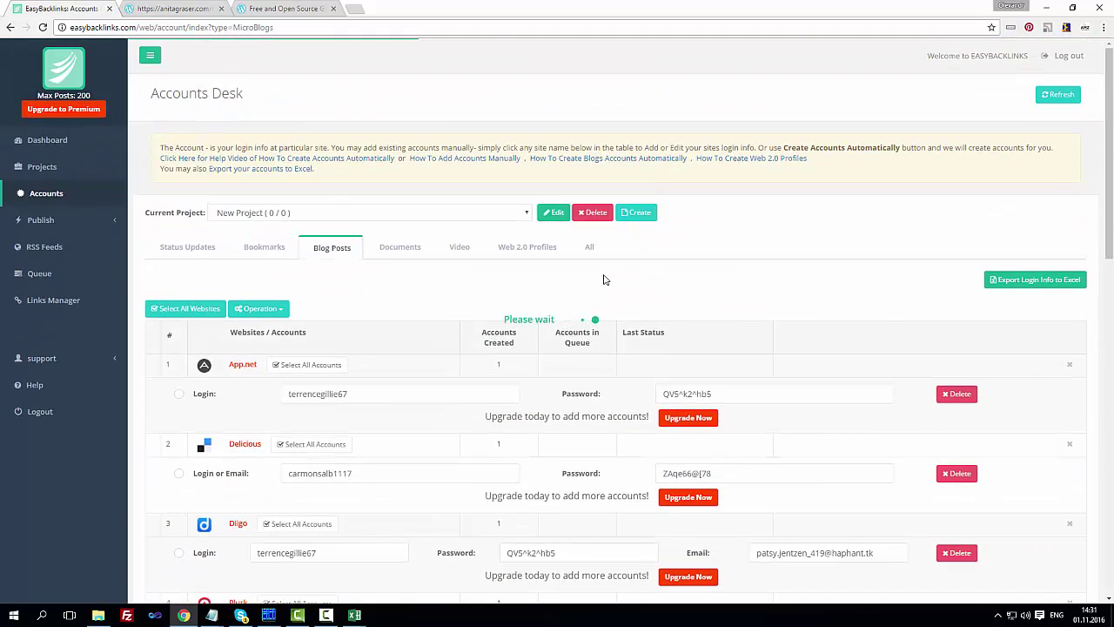
left_click(272, 310)
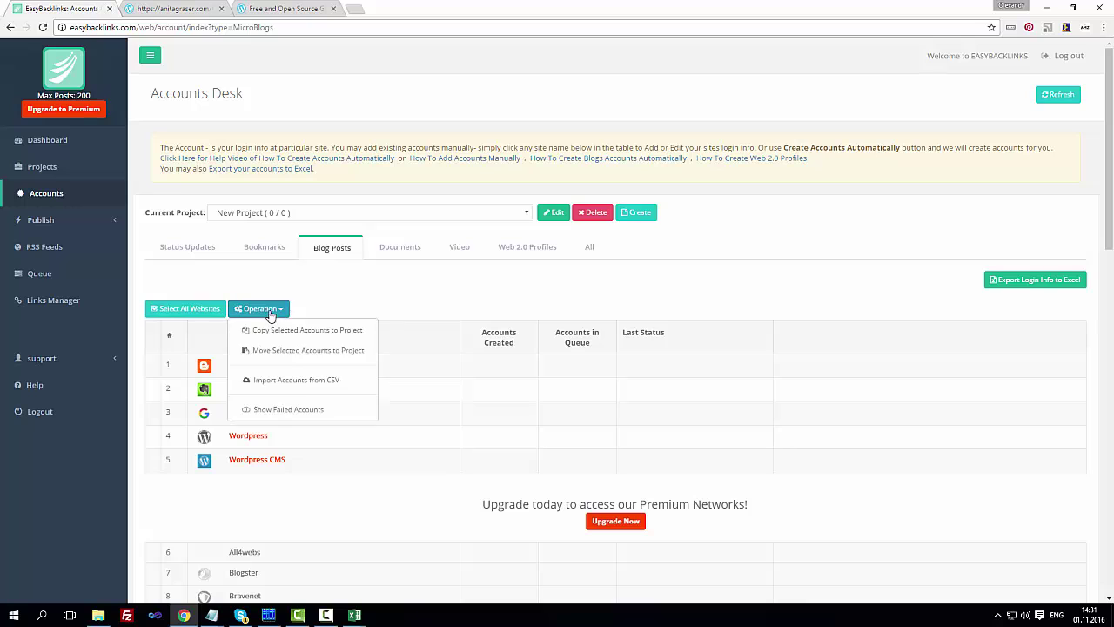
left_click(303, 380)
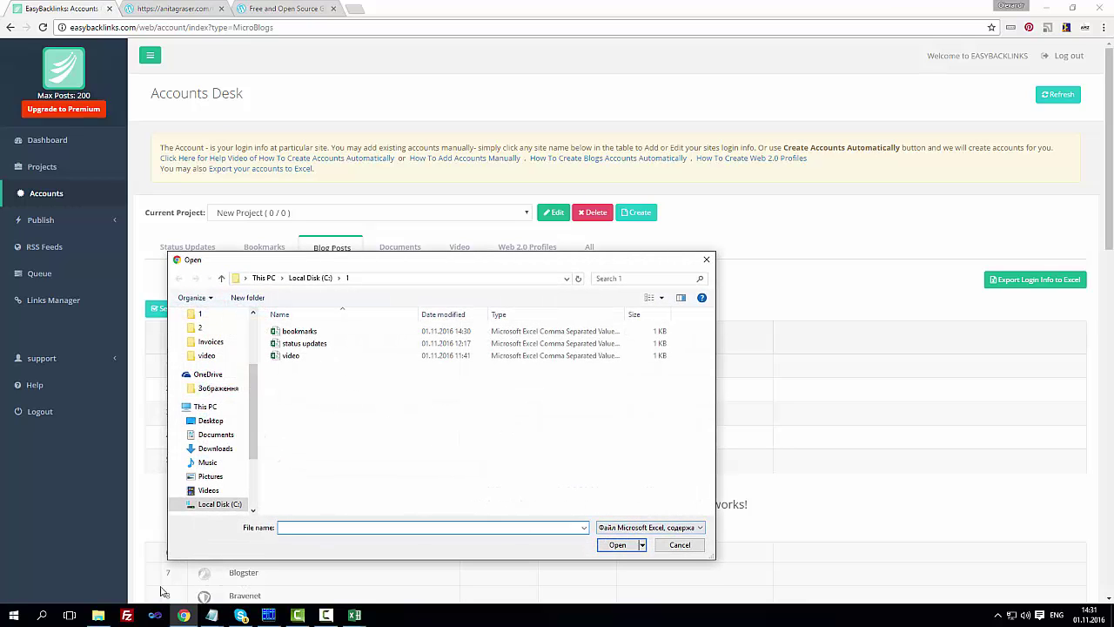
left_click(98, 615)
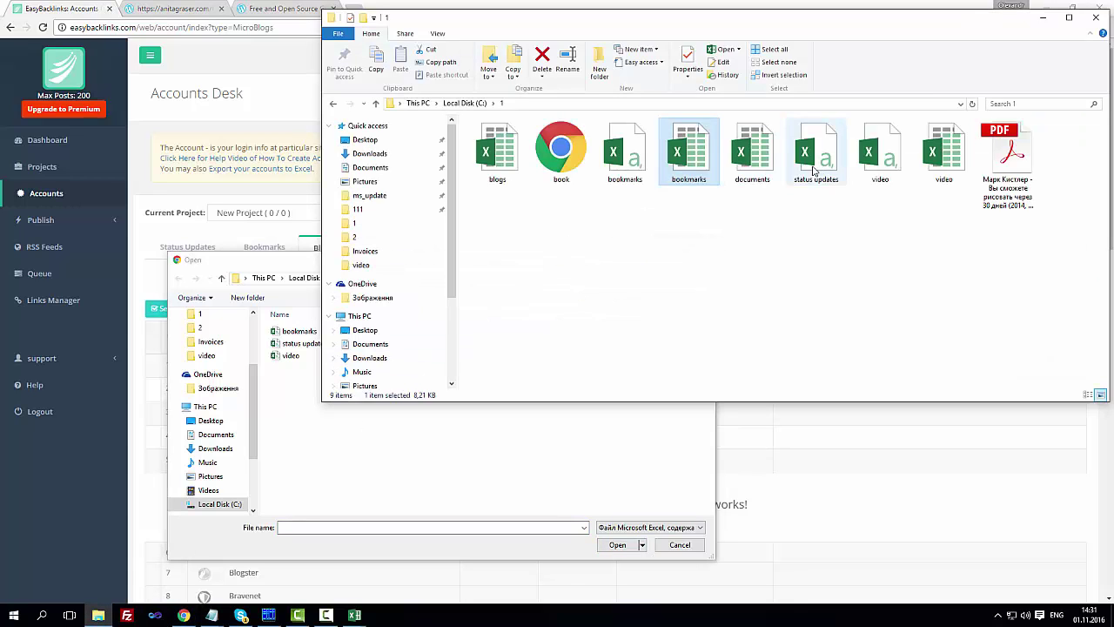
Save the blogs spreadsheet as comma-delimited CSV 'blogs' in folder C:\1, keeping the format
double_click(497, 153)
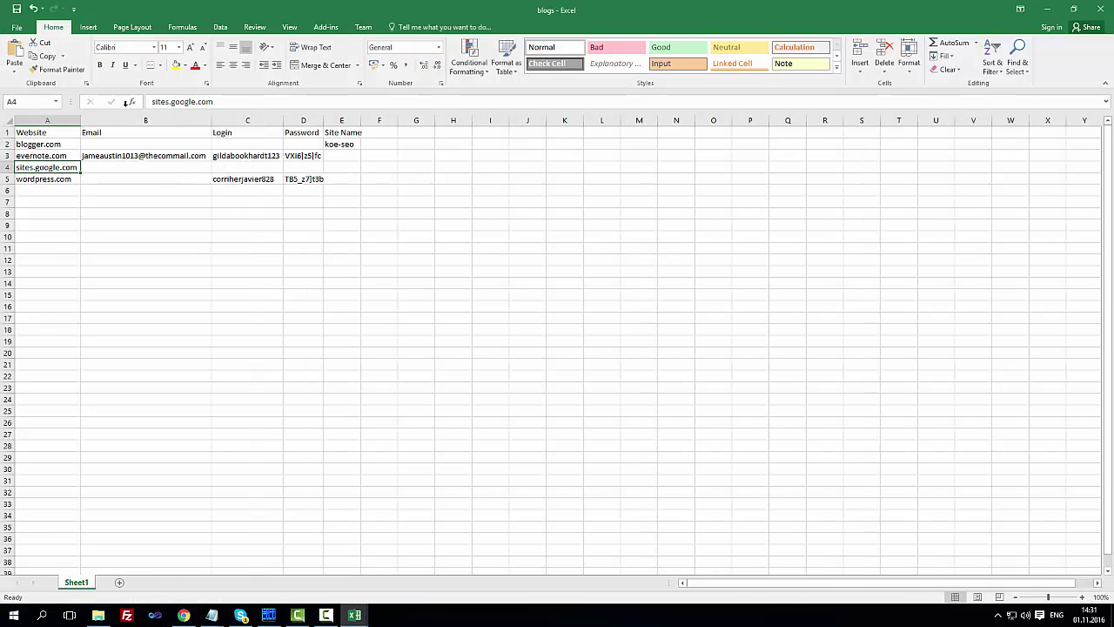
left_click(19, 27)
left_click(28, 144)
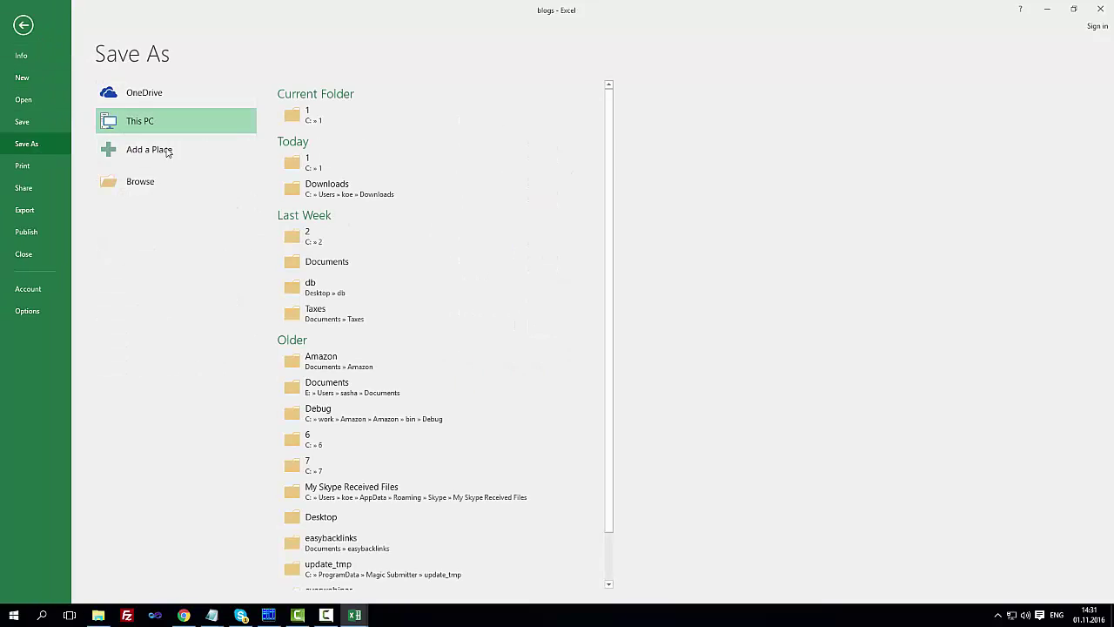
left_click(318, 165)
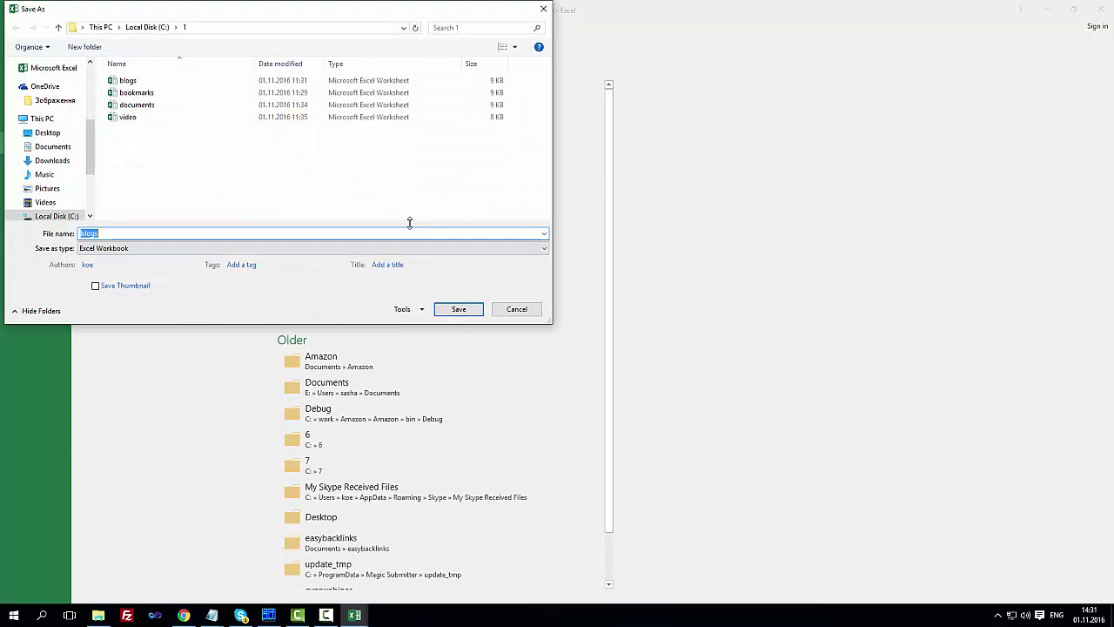
left_click(353, 248)
left_click(201, 383)
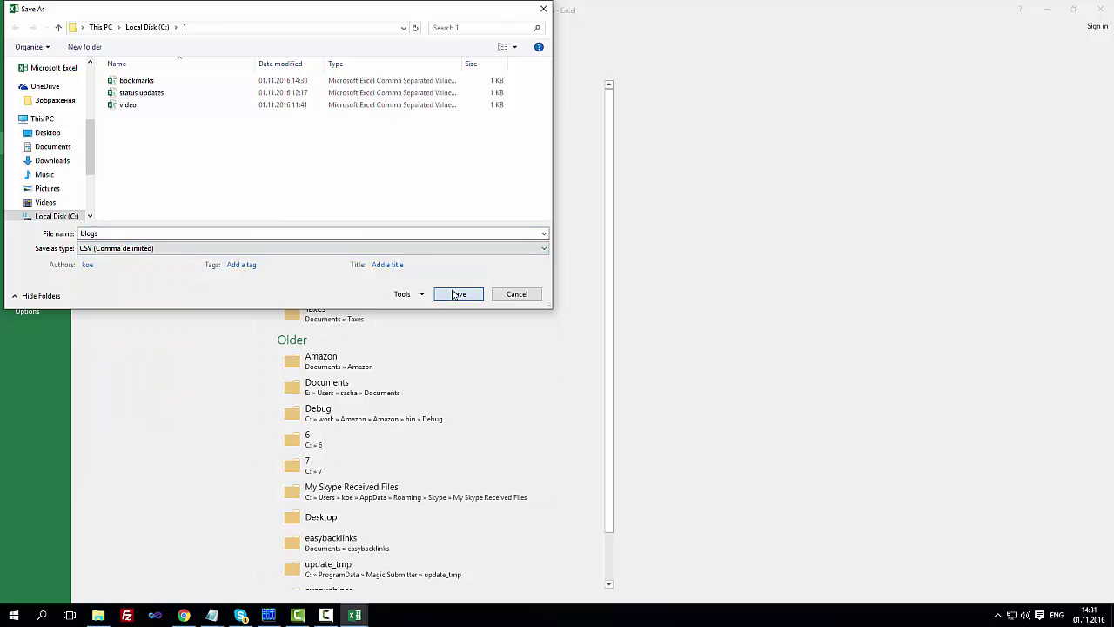
left_click(438, 301)
left_click(513, 343)
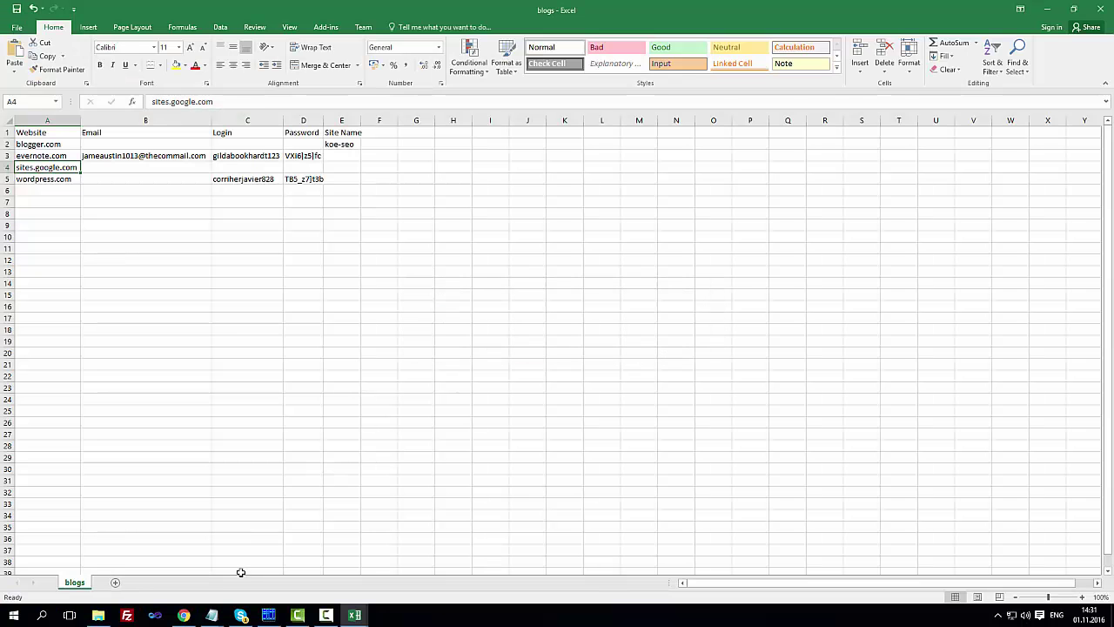
left_click(184, 615)
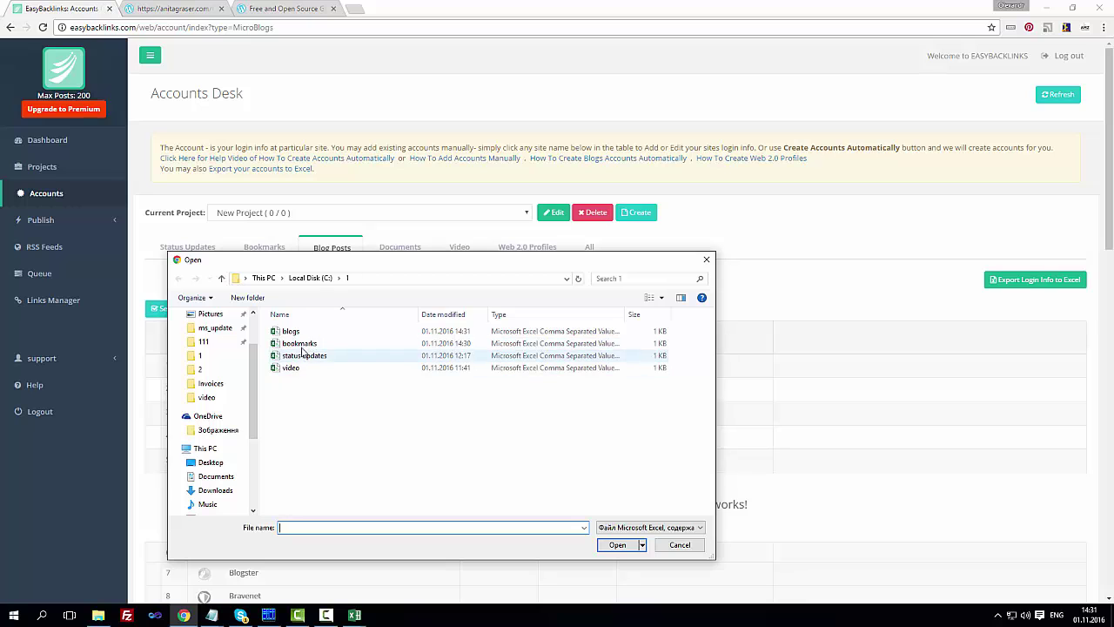
Import blogs.csv, creating one Evernote and one Wordpress blog account
double_click(296, 330)
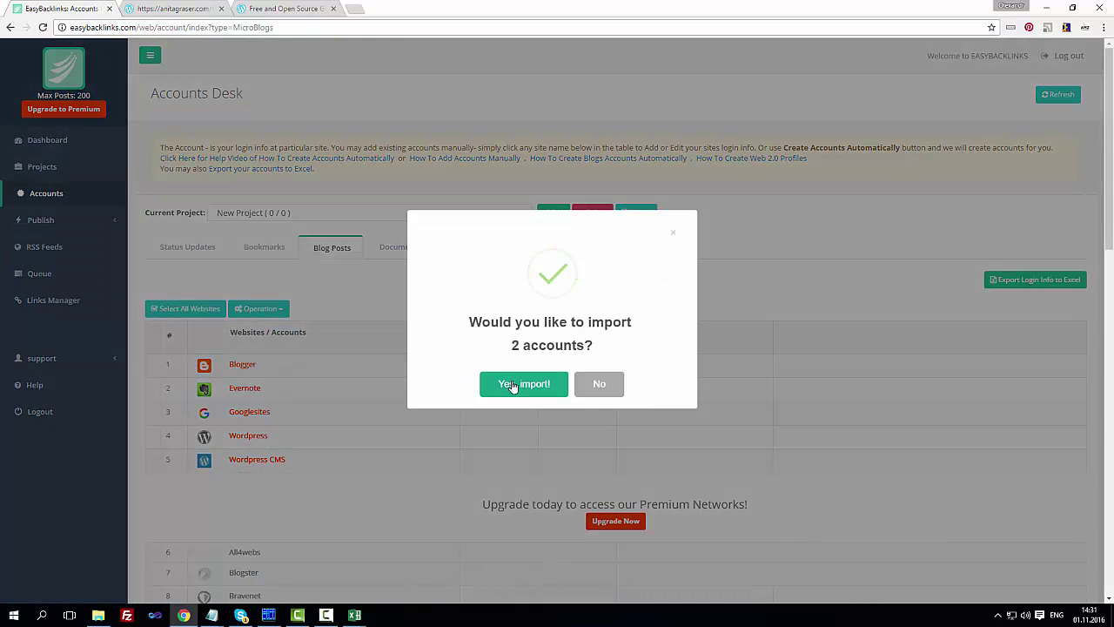
left_click(512, 386)
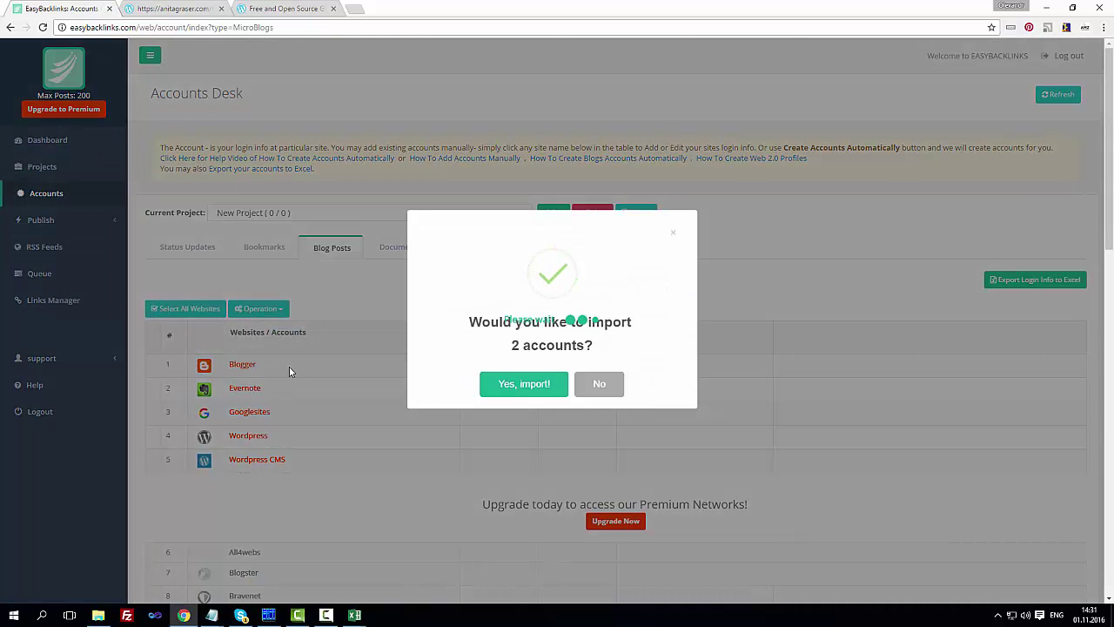
left_click(552, 372)
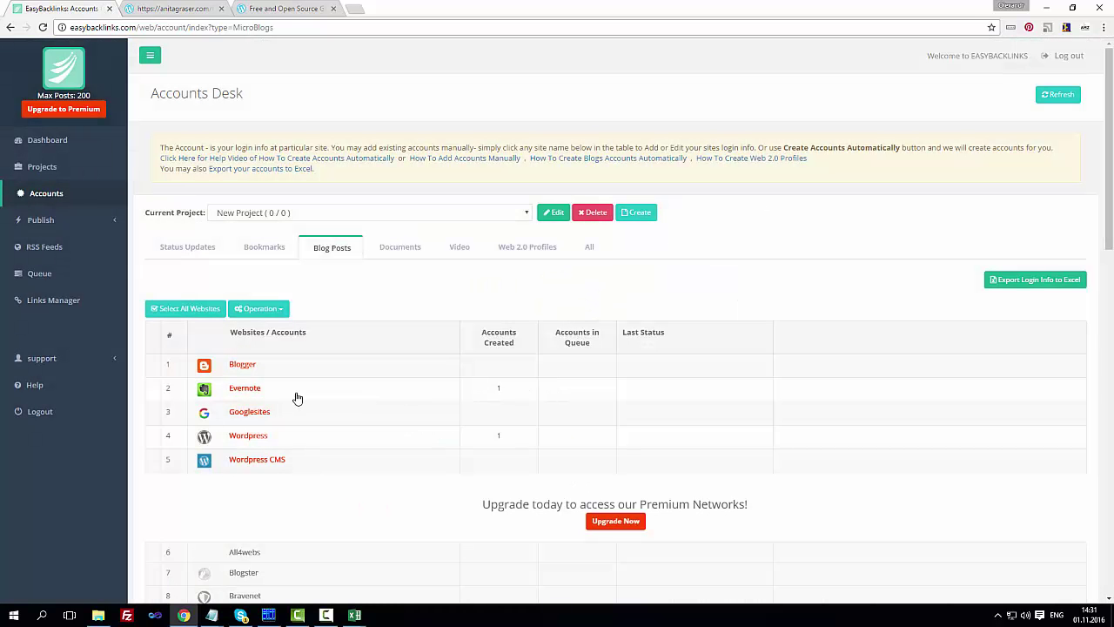
Enter the Blogger subdomain seo, the Google email and the password
left_click(388, 375)
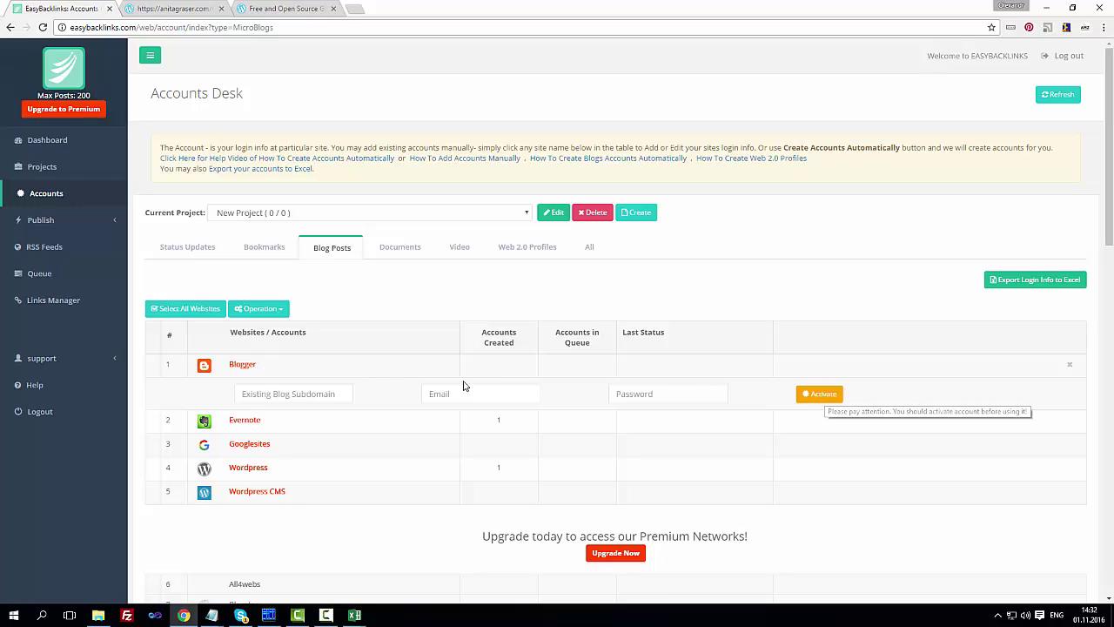
left_click(301, 394)
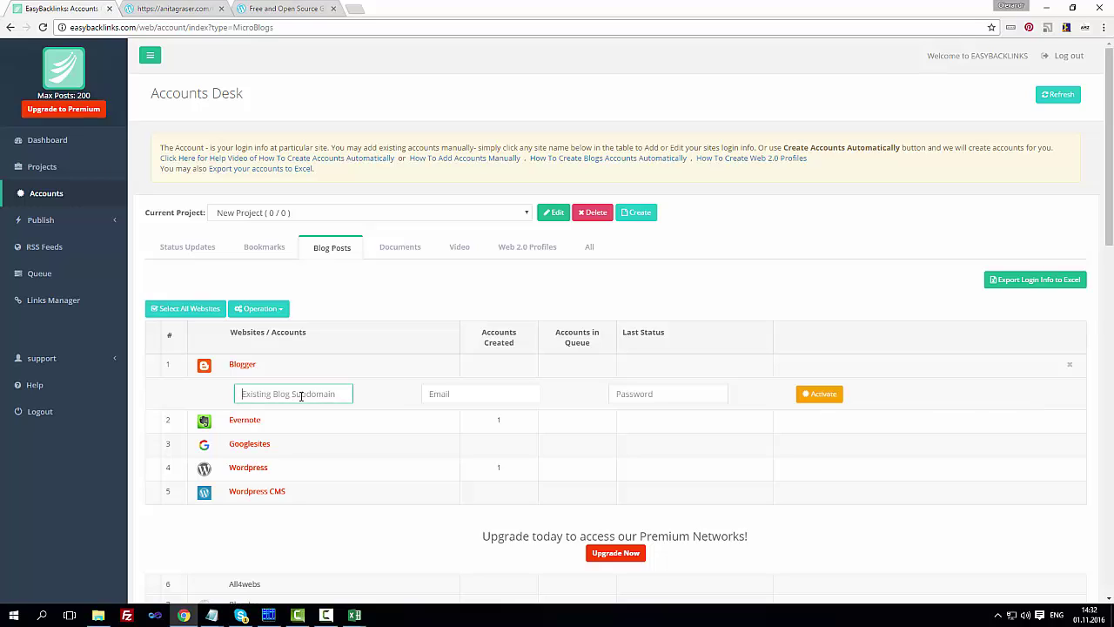
type("seo")
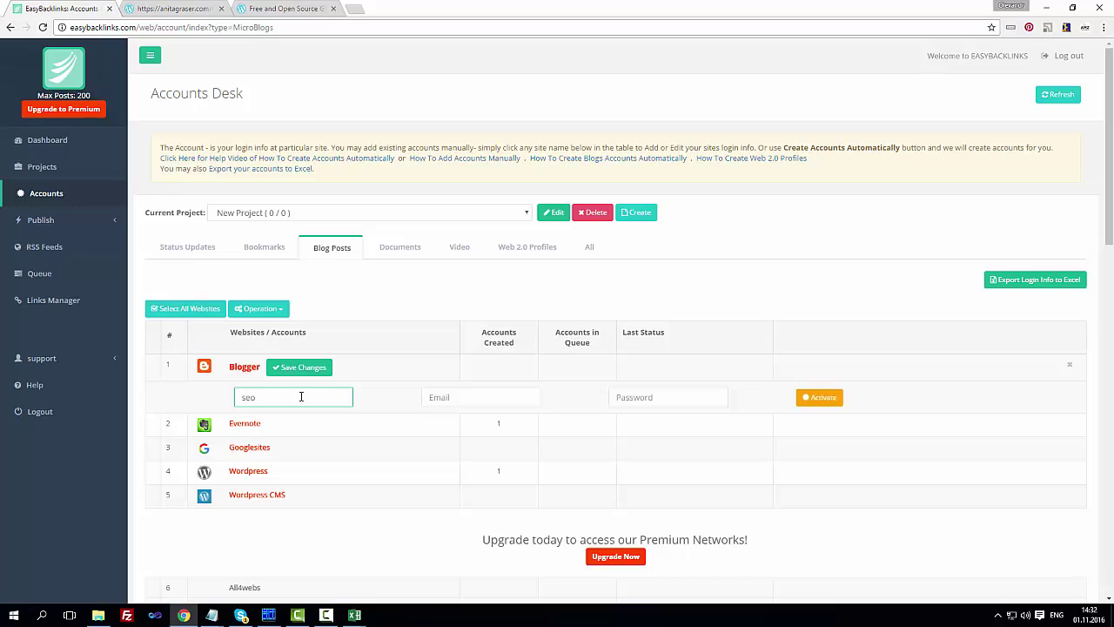
left_click(474, 398)
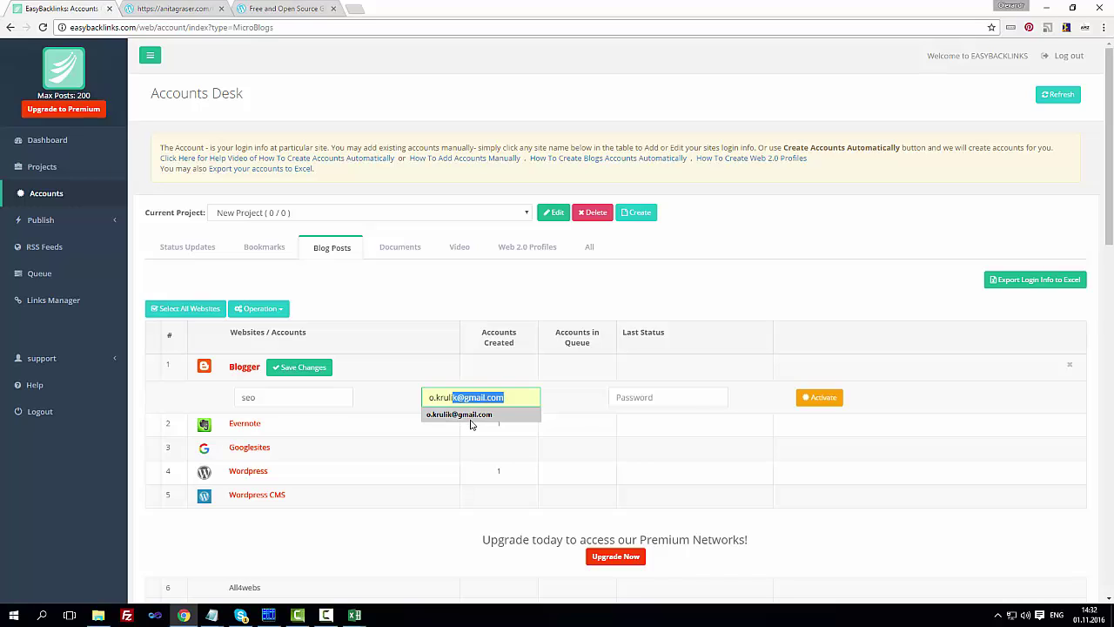
left_click(458, 414)
left_click(698, 397)
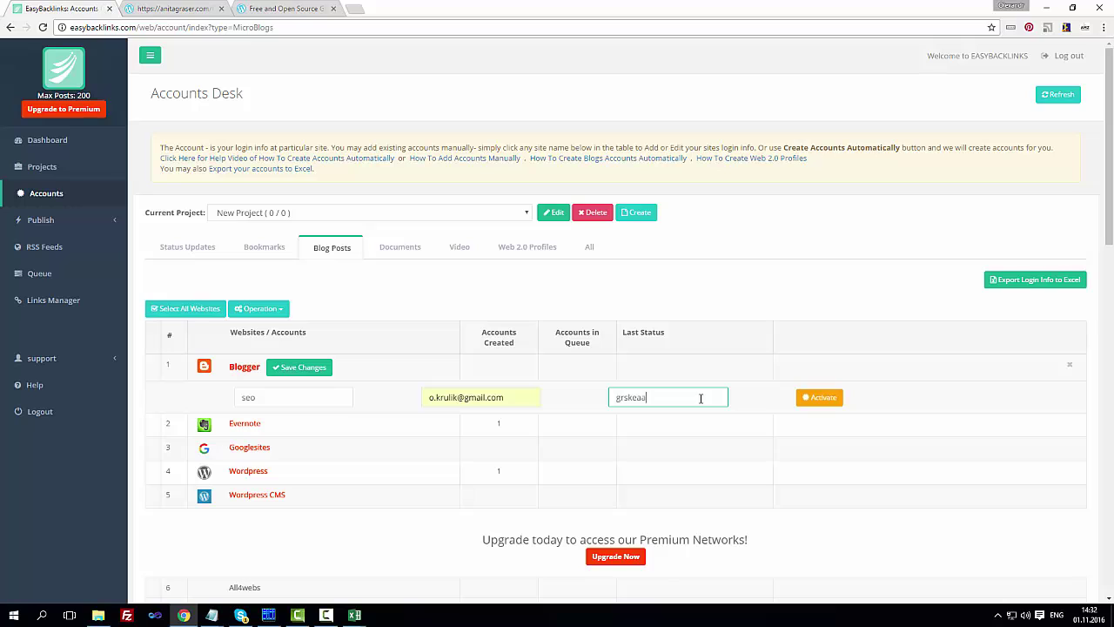
Activate Blogger by signing in to the Google account and allowing offline access
left_click(824, 399)
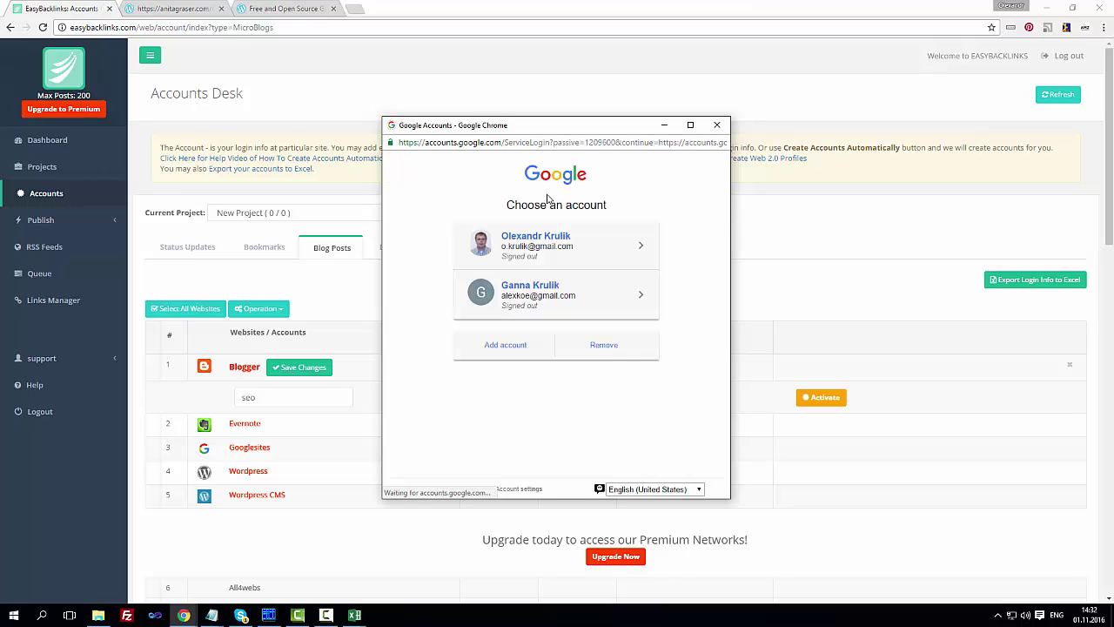
left_click(550, 248)
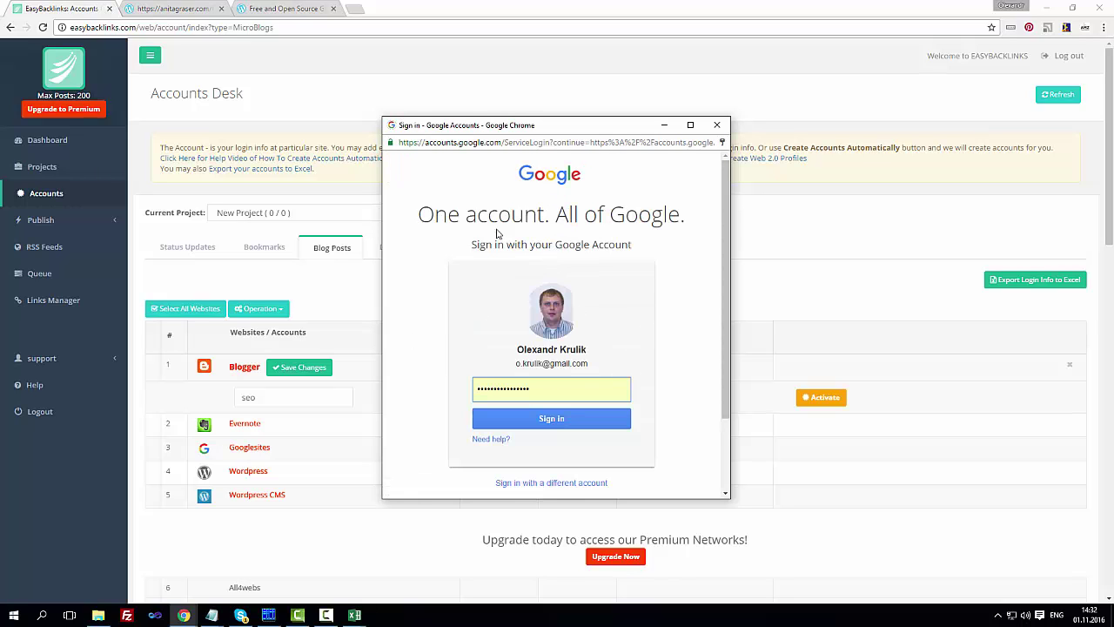
left_click(546, 422)
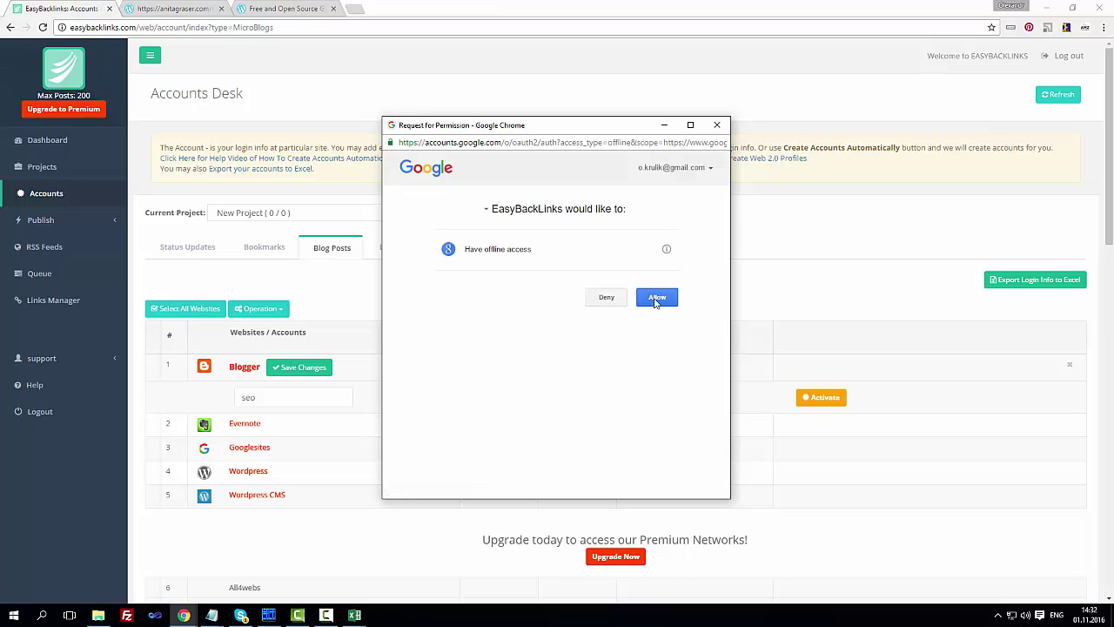
left_click(656, 299)
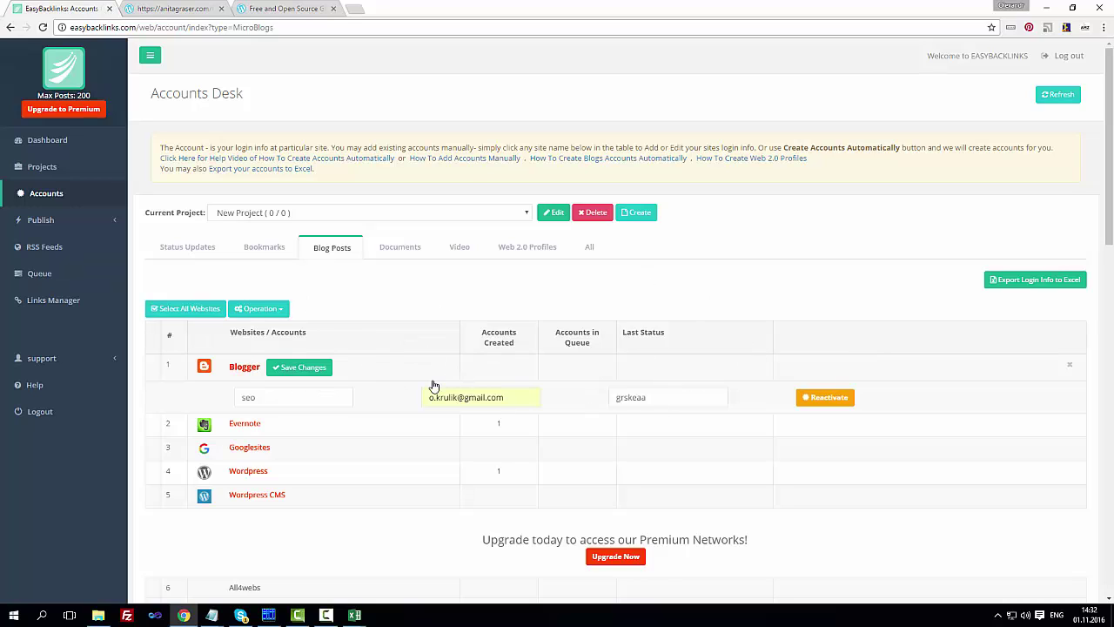
Copy Blogger's domain seo, email and password into the Googlesites entry
left_click(322, 453)
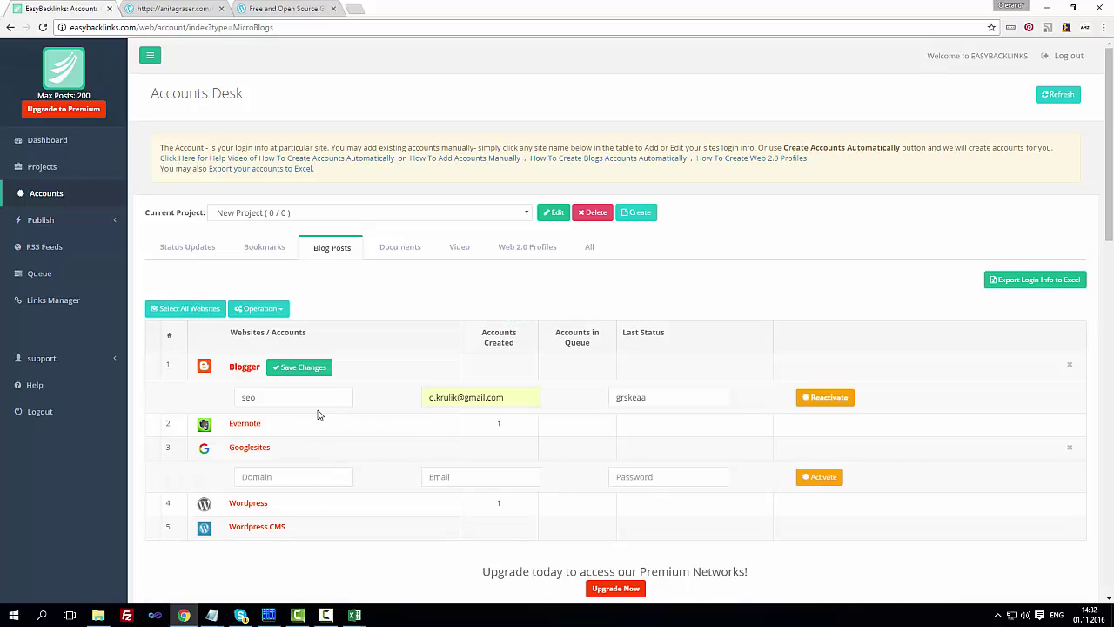
left_click_drag(305, 397, 129, 392)
key("ctrl+c")
left_click(293, 476)
key("ctrl+v")
triple_click(466, 397)
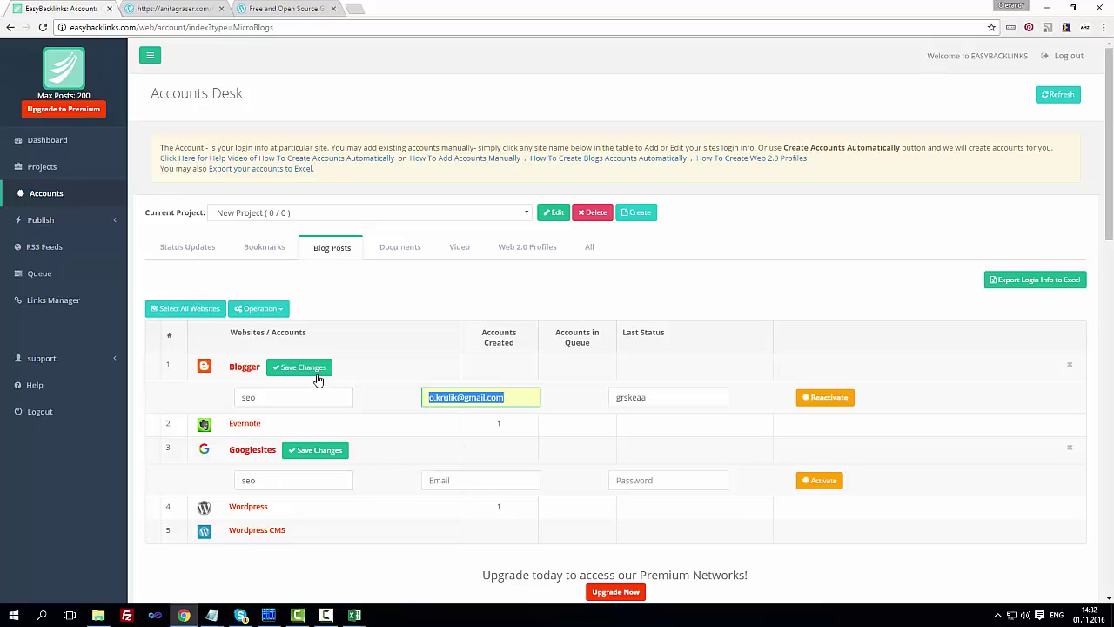
left_click(484, 477)
key("ctrl+v")
double_click(653, 397)
left_click(679, 480)
key("ctrl+v")
Activate Googlesites via Google sign-in and allow it to manage sites
left_click(819, 481)
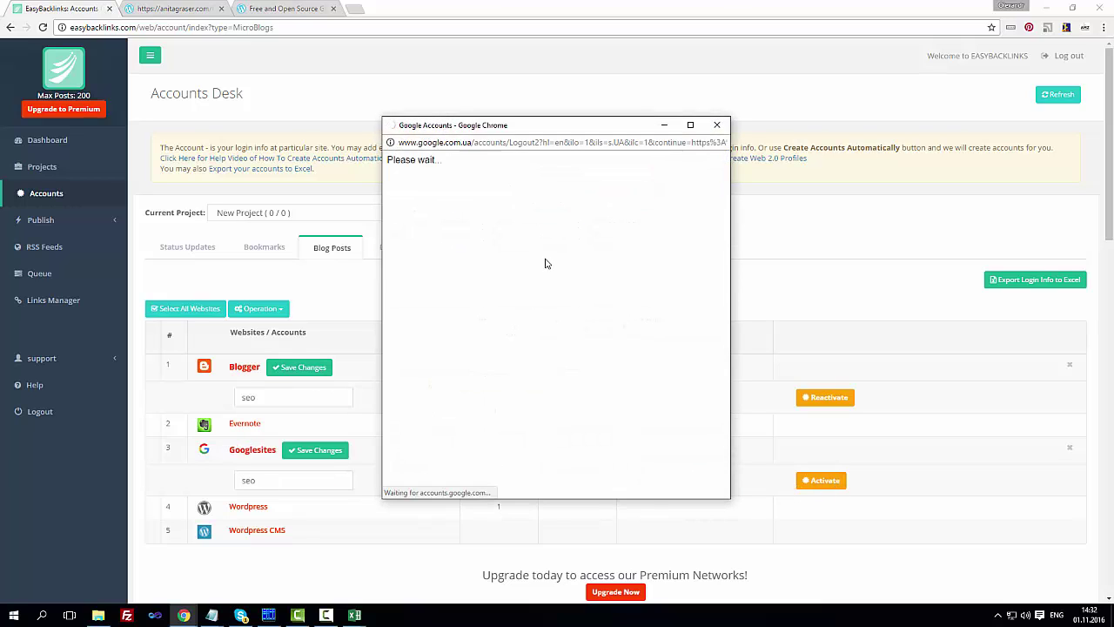
left_click(549, 244)
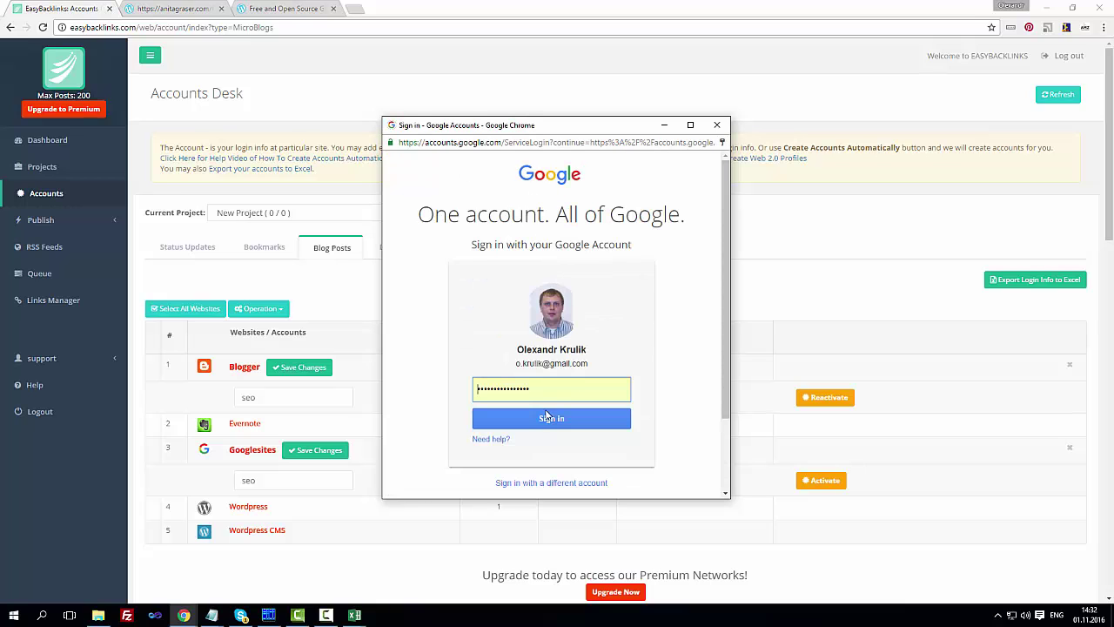
left_click(550, 419)
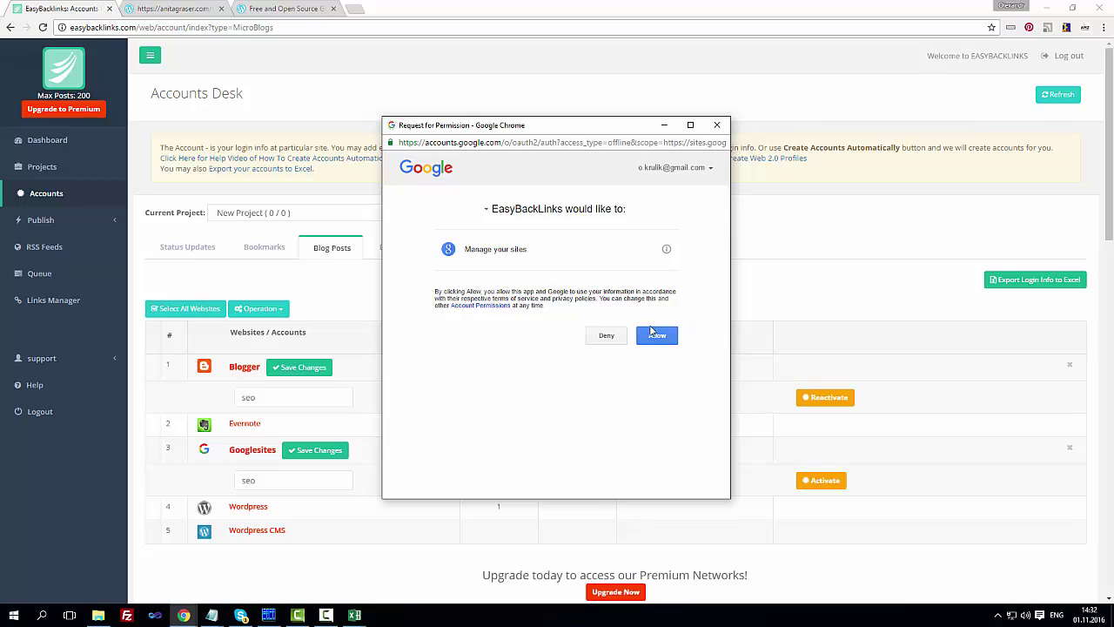
left_click(656, 335)
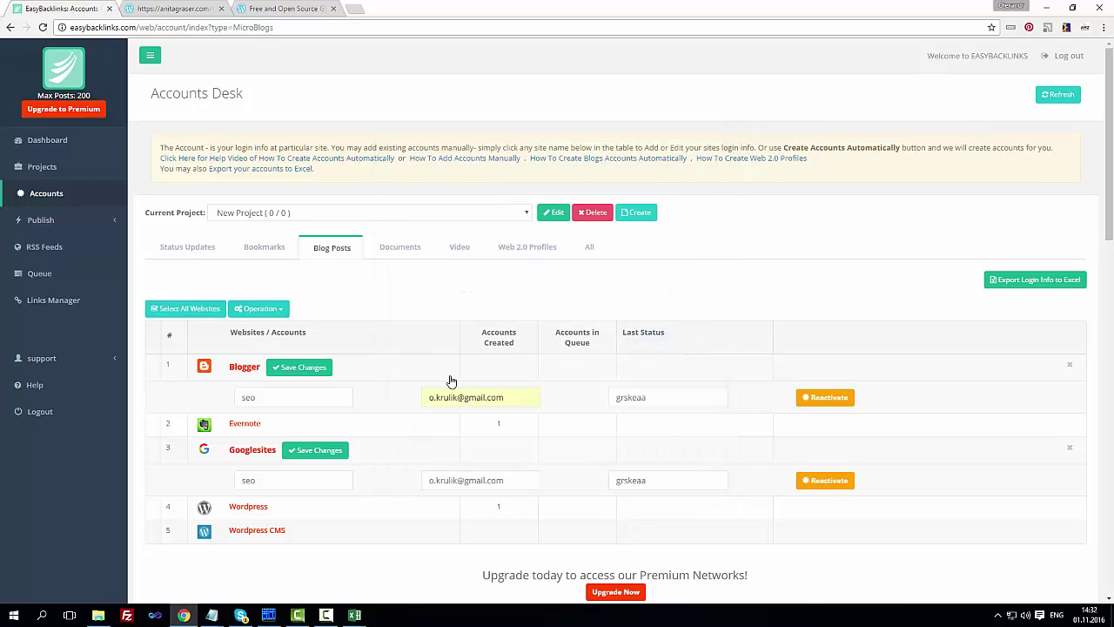
scroll(485, 389, "down", 2)
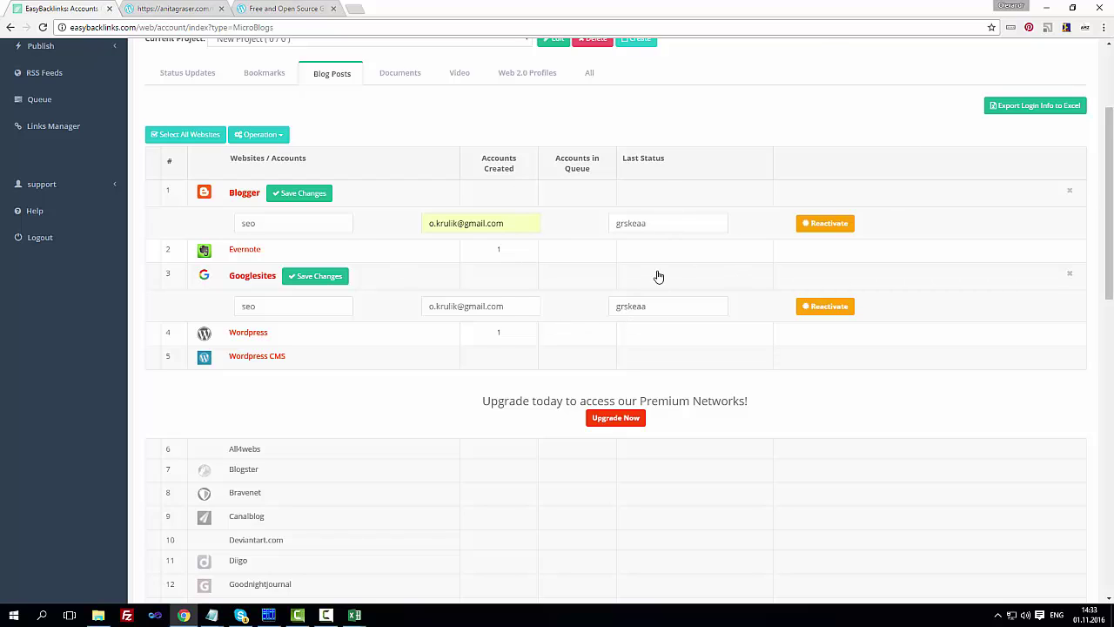
left_click(326, 365)
Give Wordpress CMS a login, password and URL mysite.com, then save the Blogger account
left_click(290, 389)
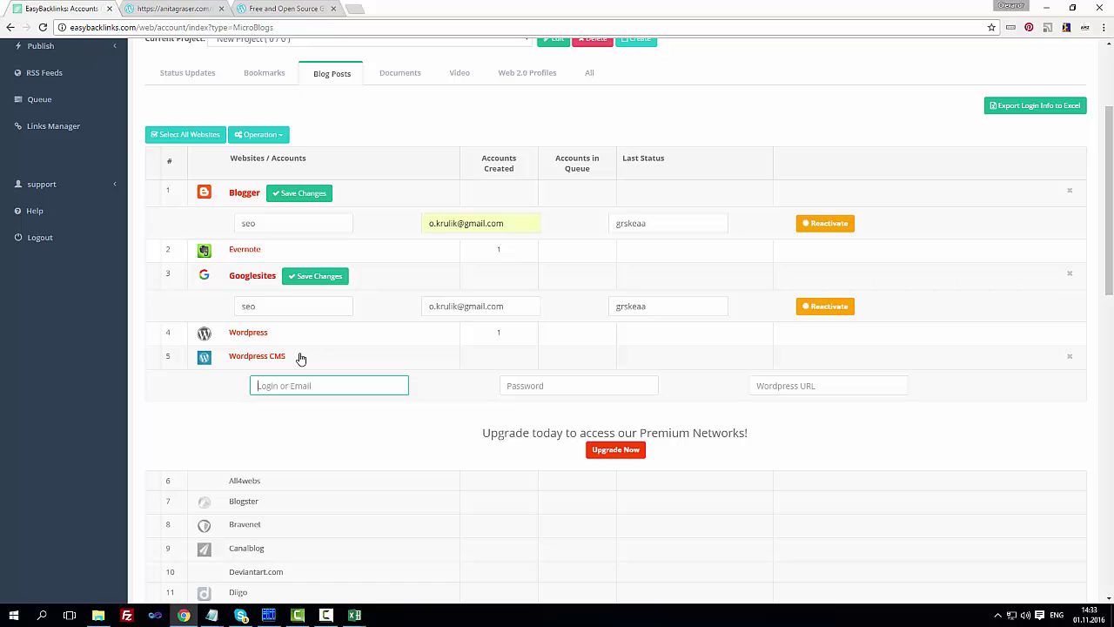
type("login")
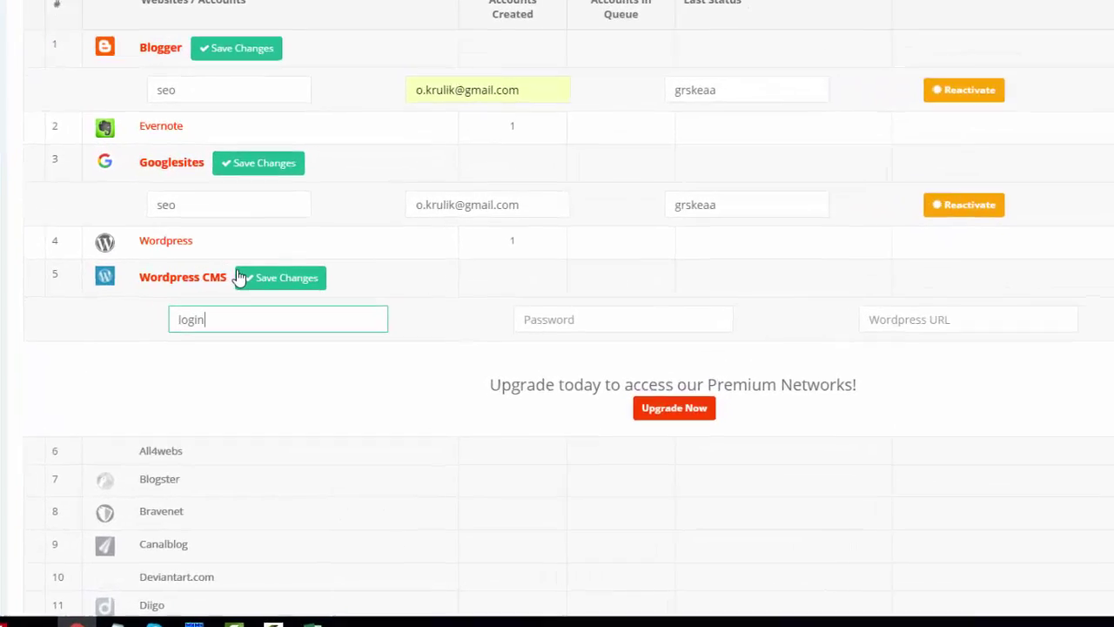
left_click(523, 396)
type("password")
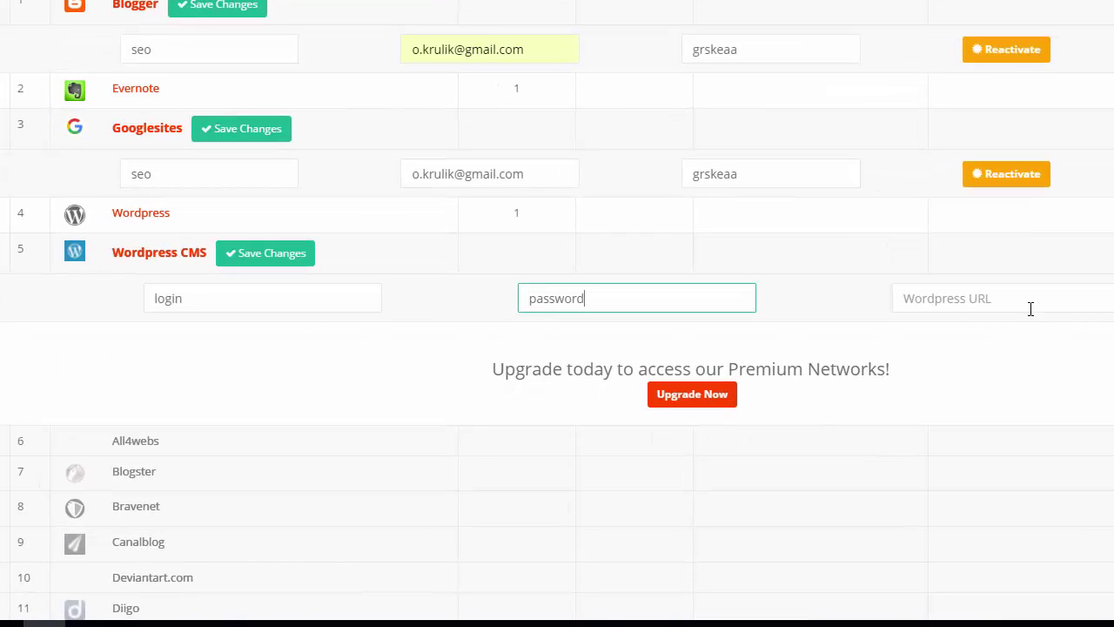
left_click(1028, 303)
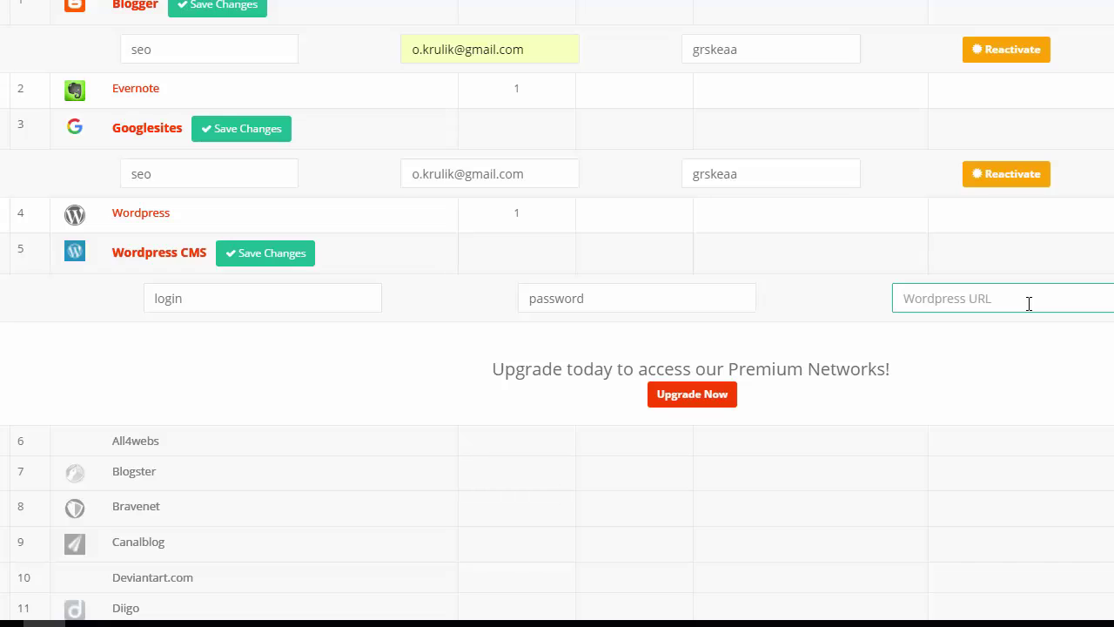
type("mysite.com")
key("ctrl+a")
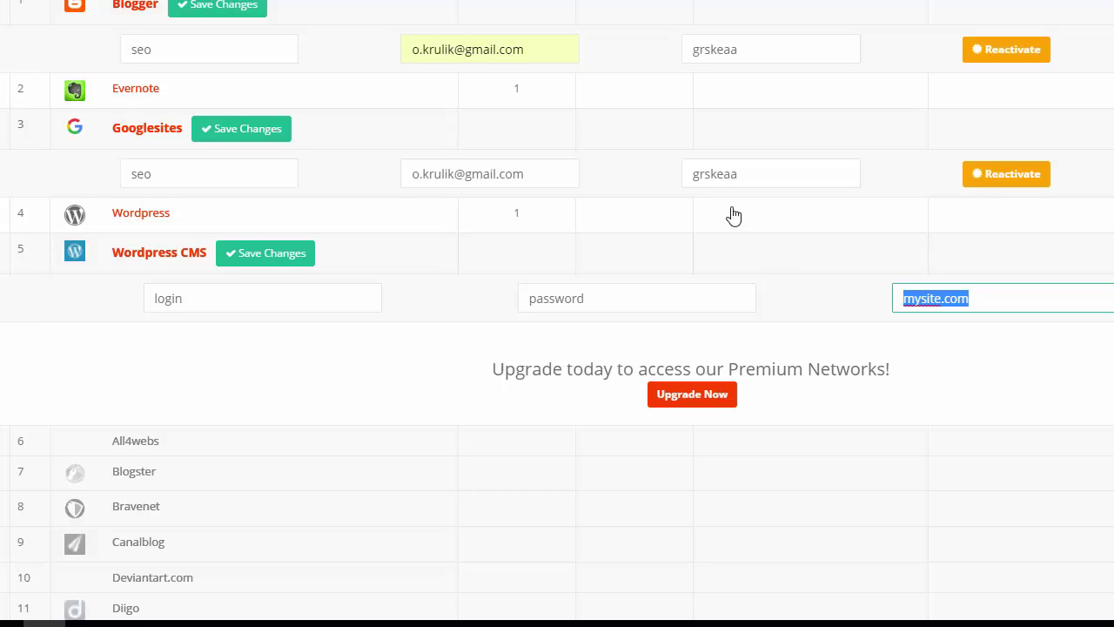
scroll(592, 161, "up", 1)
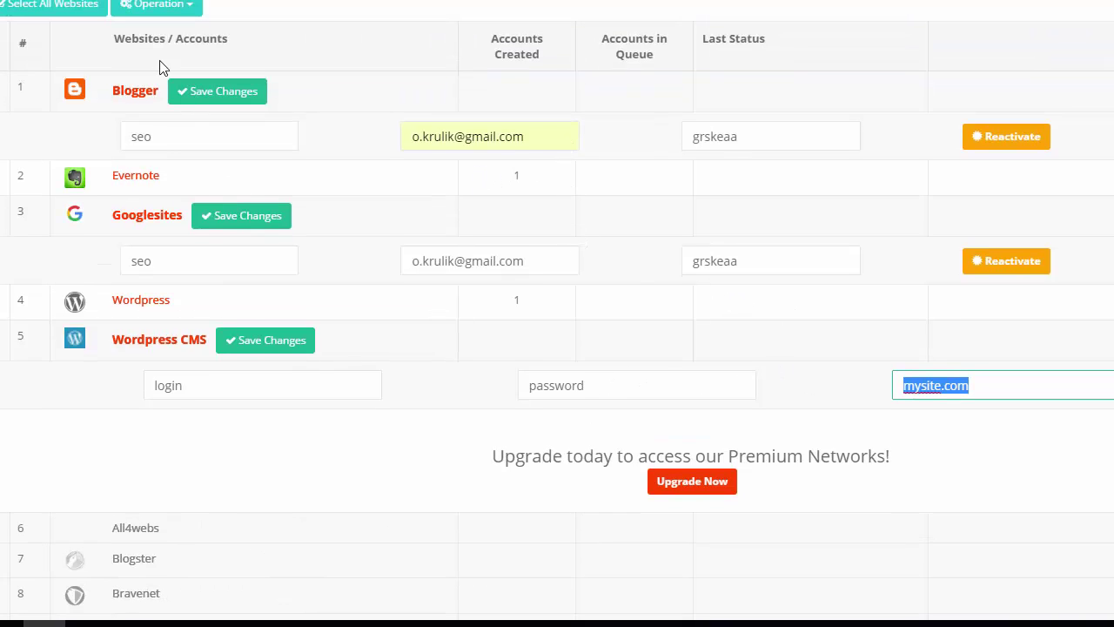
left_click(219, 92)
left_click(237, 170)
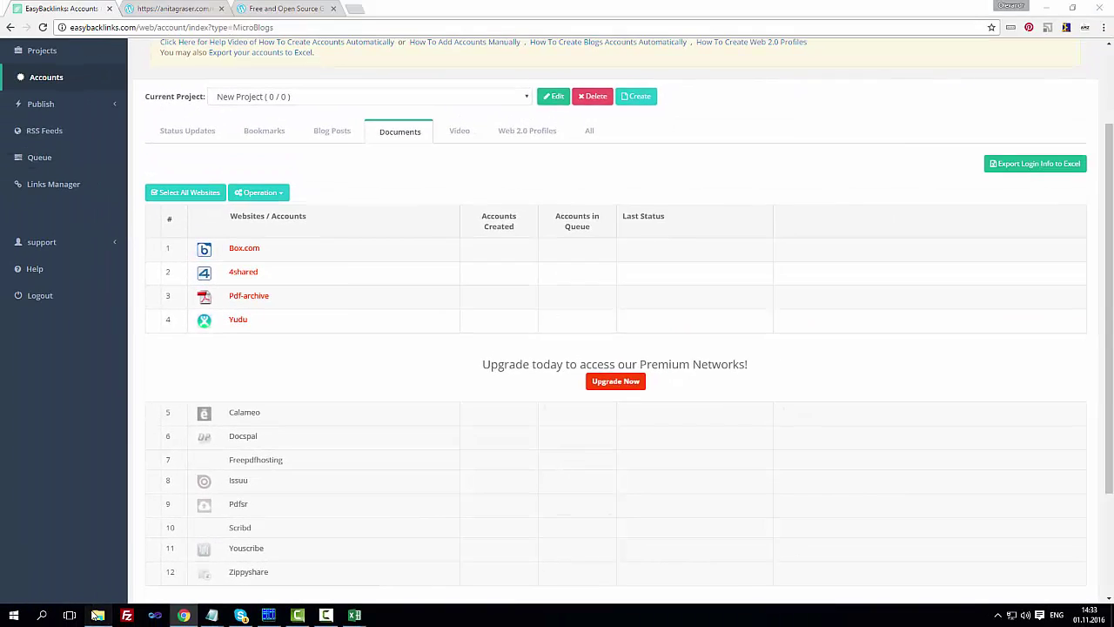
left_click(97, 615)
left_click(98, 615)
left_click(98, 614)
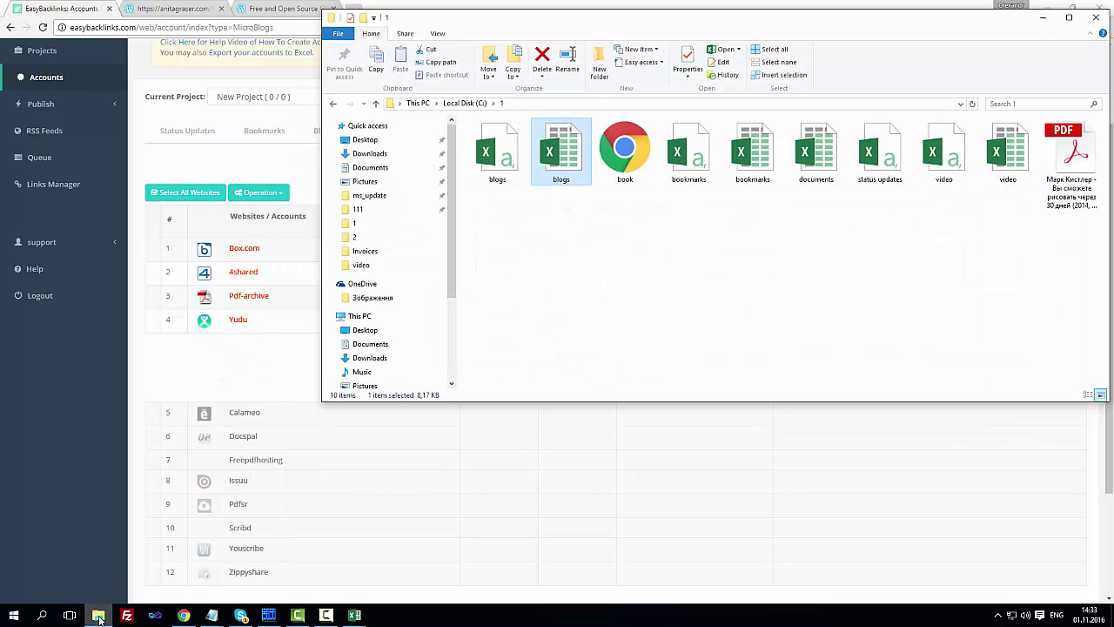
left_click(99, 615)
Save the documents spreadsheet as comma-delimited CSV 'documents' in folder C:\1
left_click(98, 614)
double_click(818, 157)
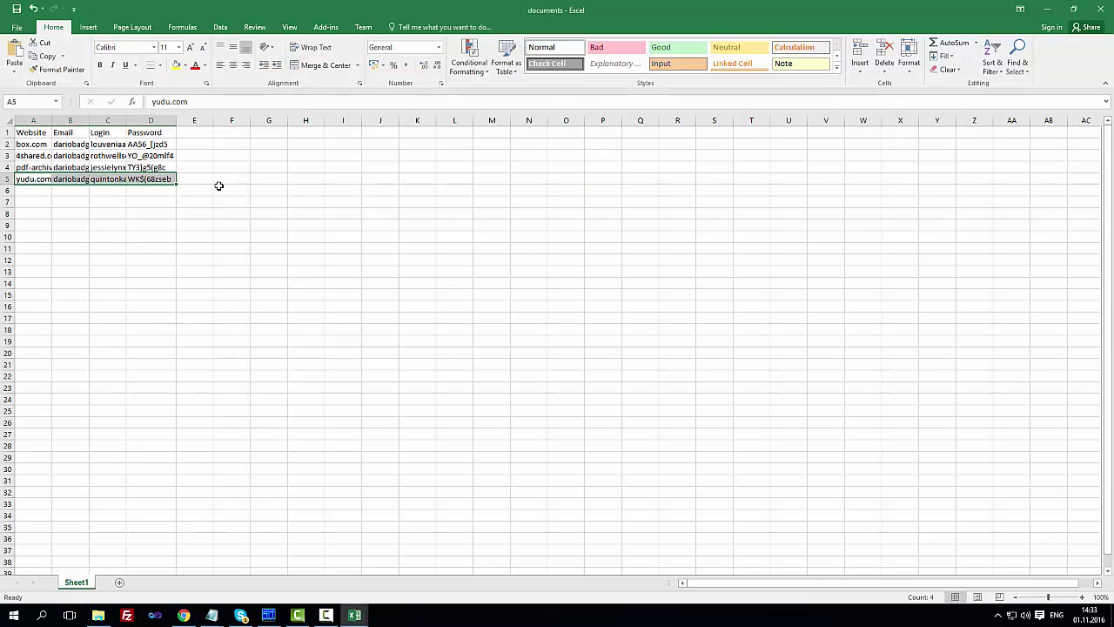
left_click(15, 27)
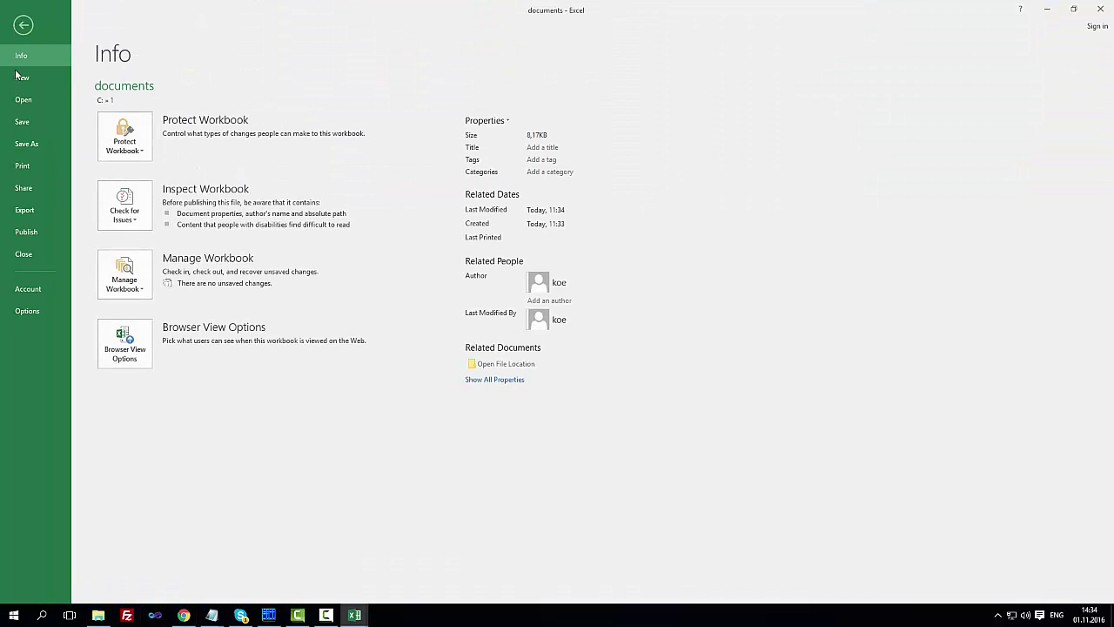
left_click(27, 143)
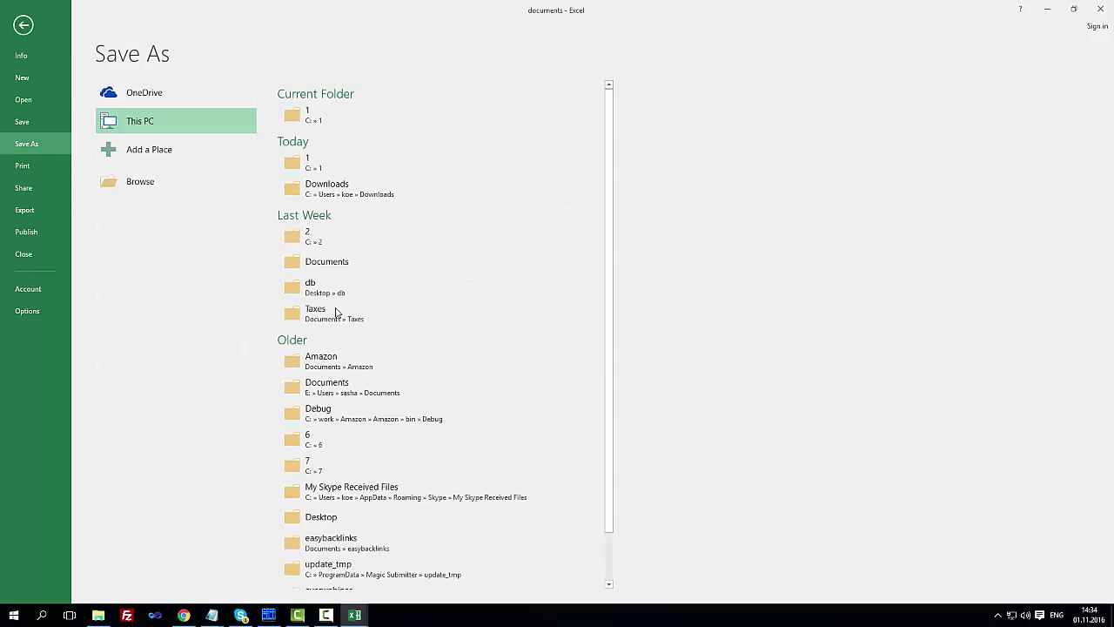
left_click(331, 164)
left_click(207, 249)
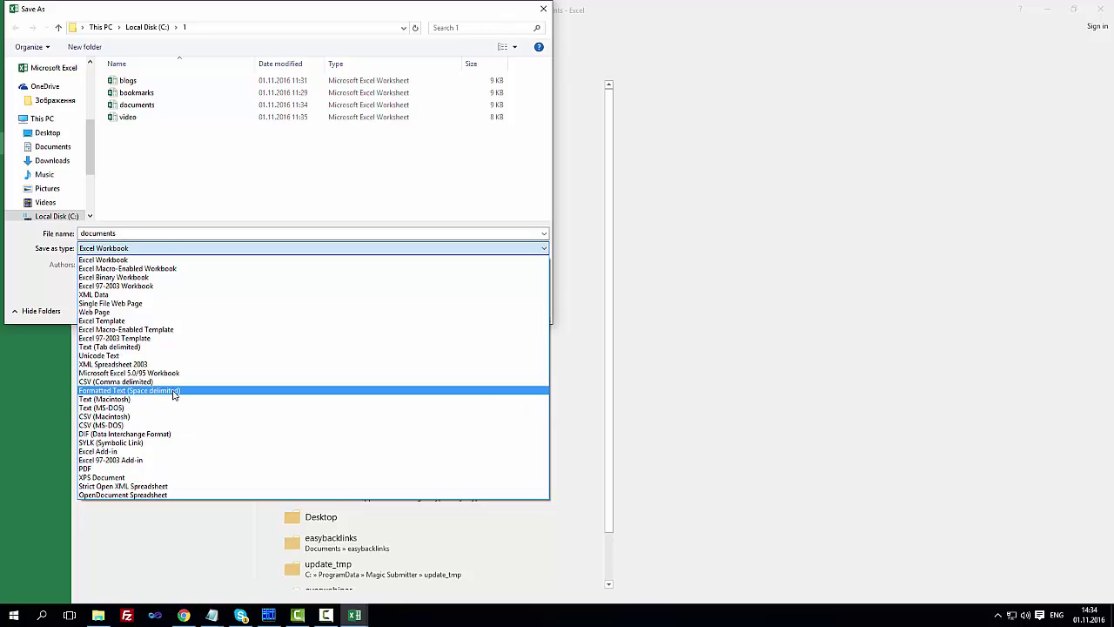
left_click(174, 381)
left_click(457, 293)
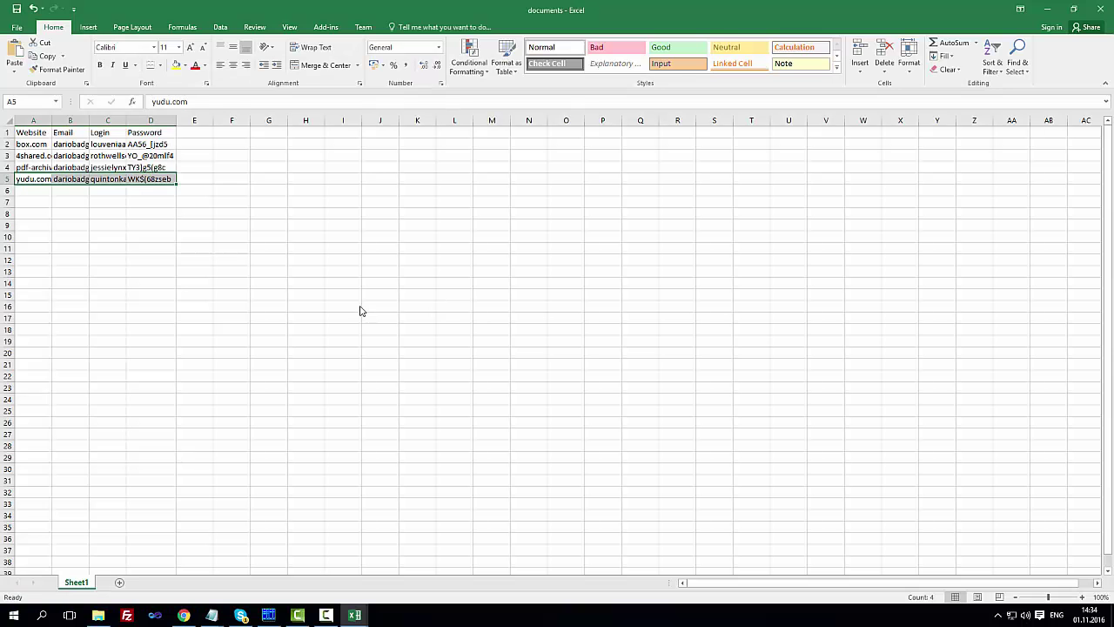
type("documents")
left_click(516, 343)
Autofit columns A–C and check the Email, Login and Password headings
double_click(51, 120)
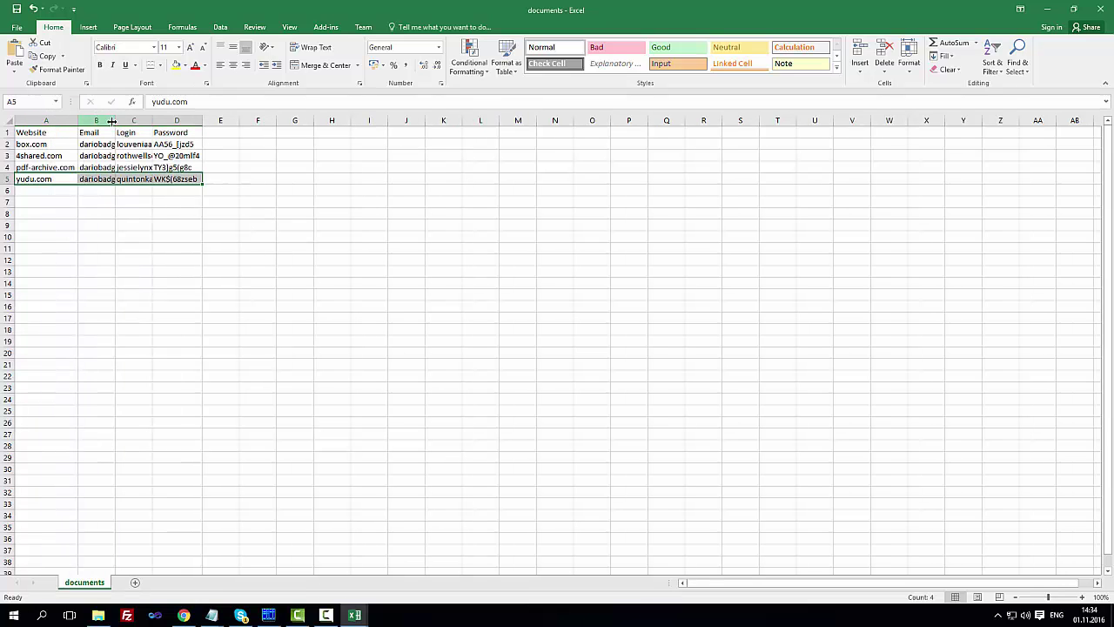
double_click(112, 120)
left_click(238, 120)
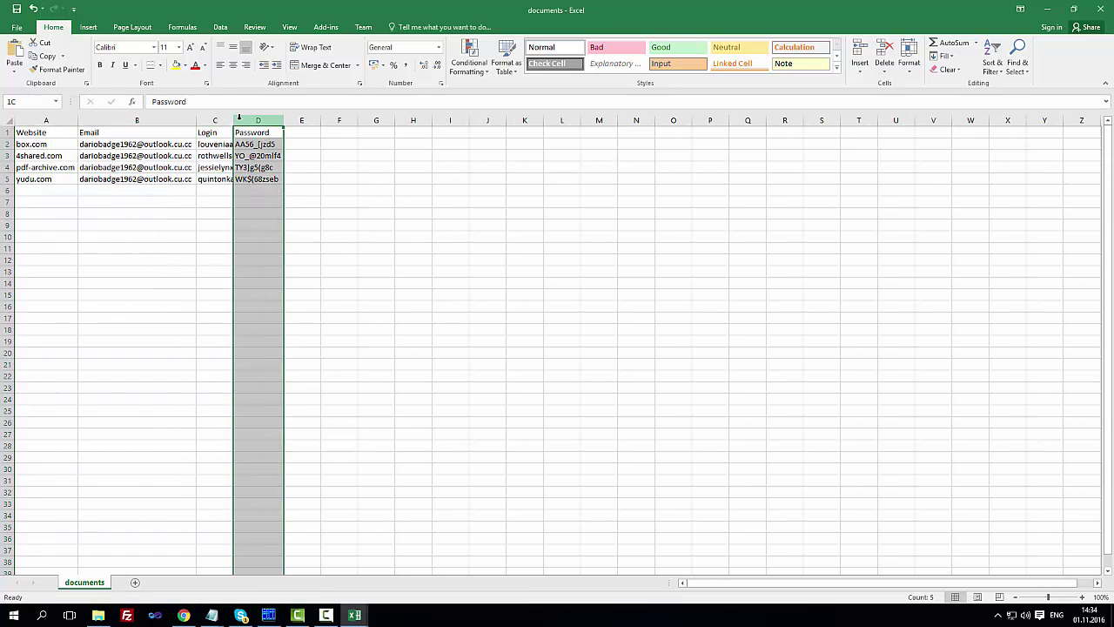
double_click(235, 120)
left_click(40, 130)
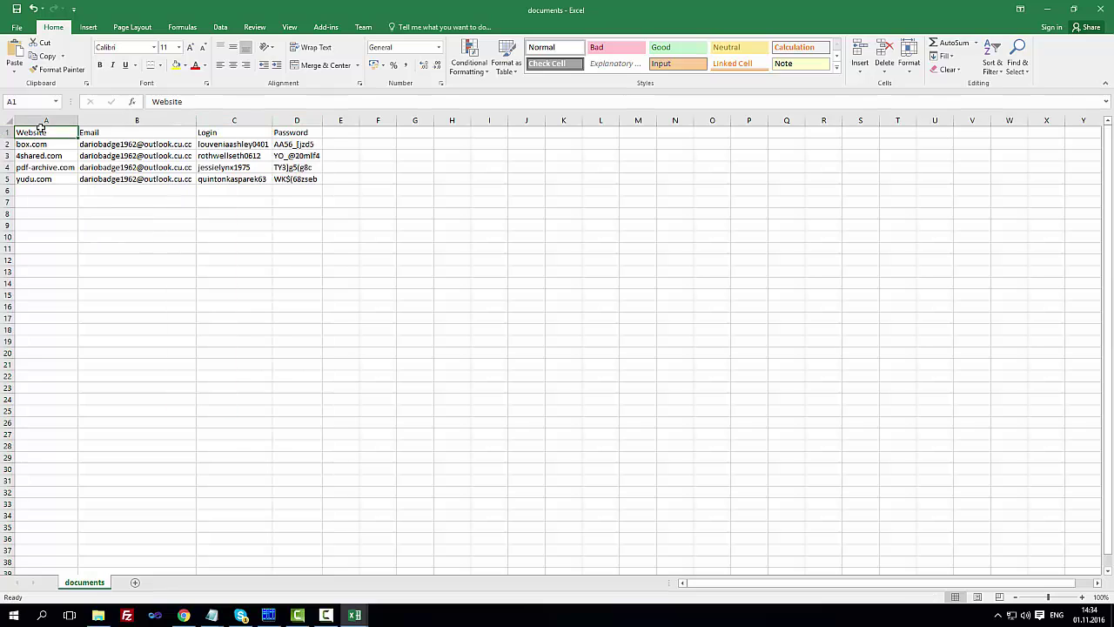
left_click(113, 138)
left_click(237, 134)
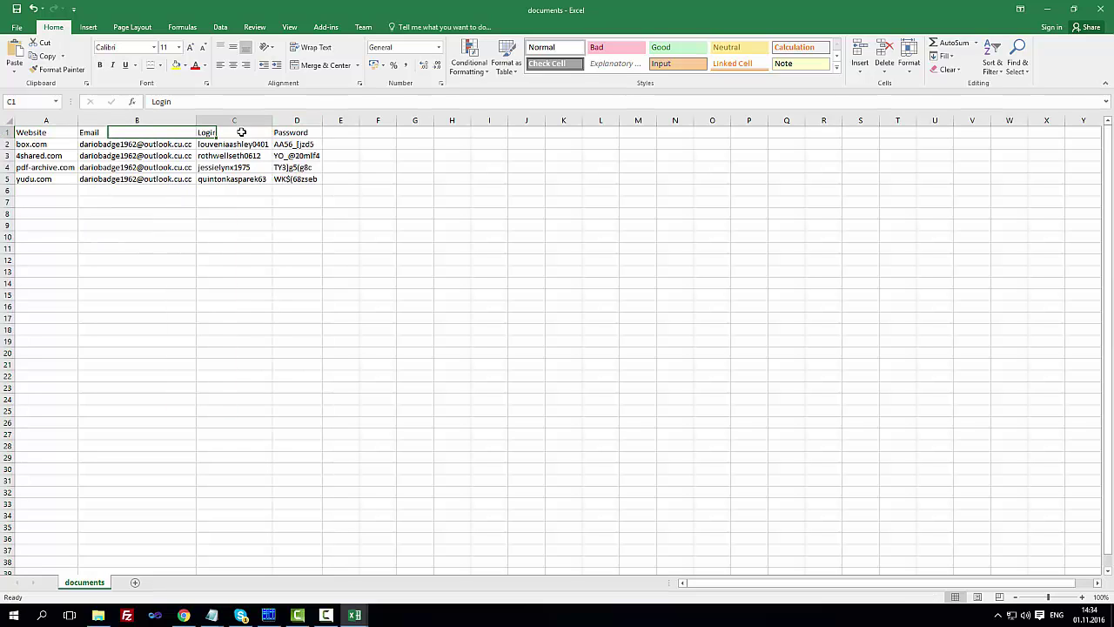
left_click(296, 131)
Import the four document accounts from documents.csv
left_click(183, 615)
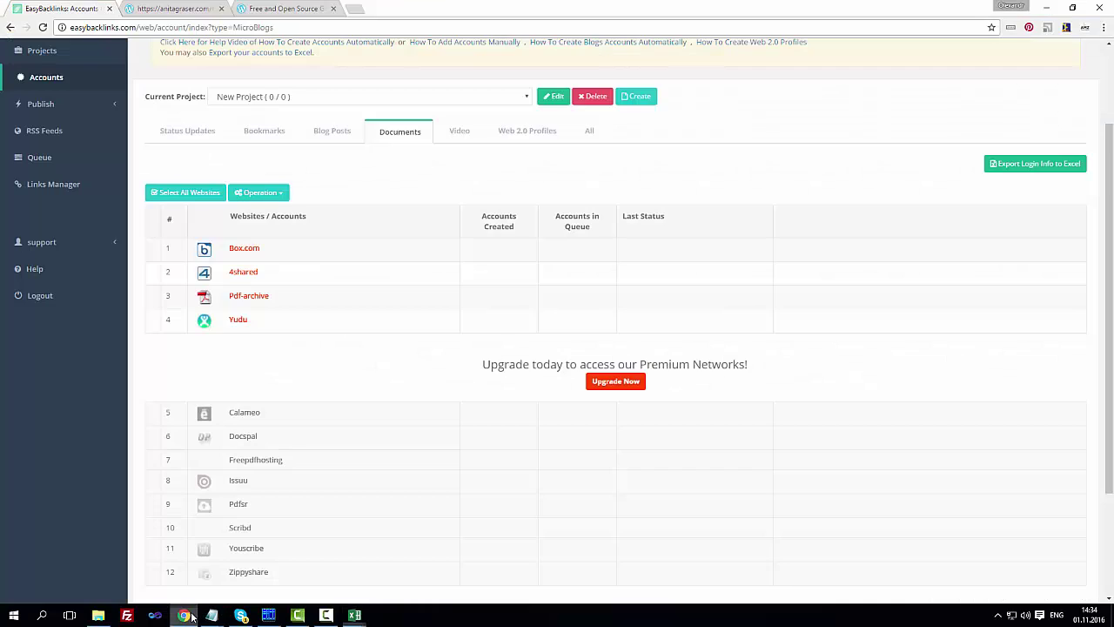
left_click(269, 192)
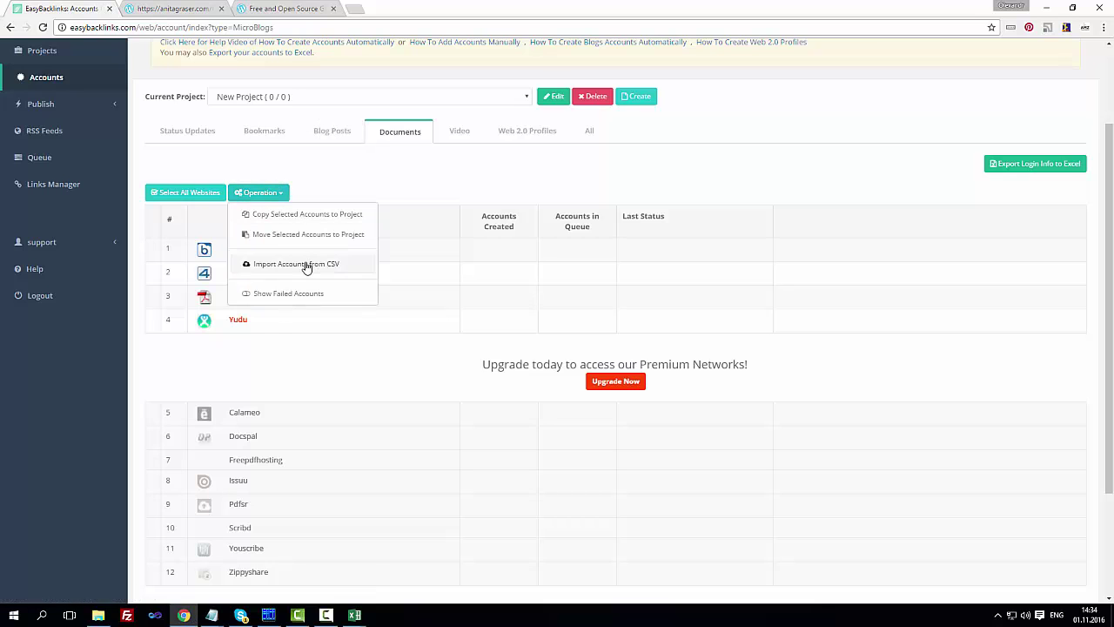
left_click(305, 263)
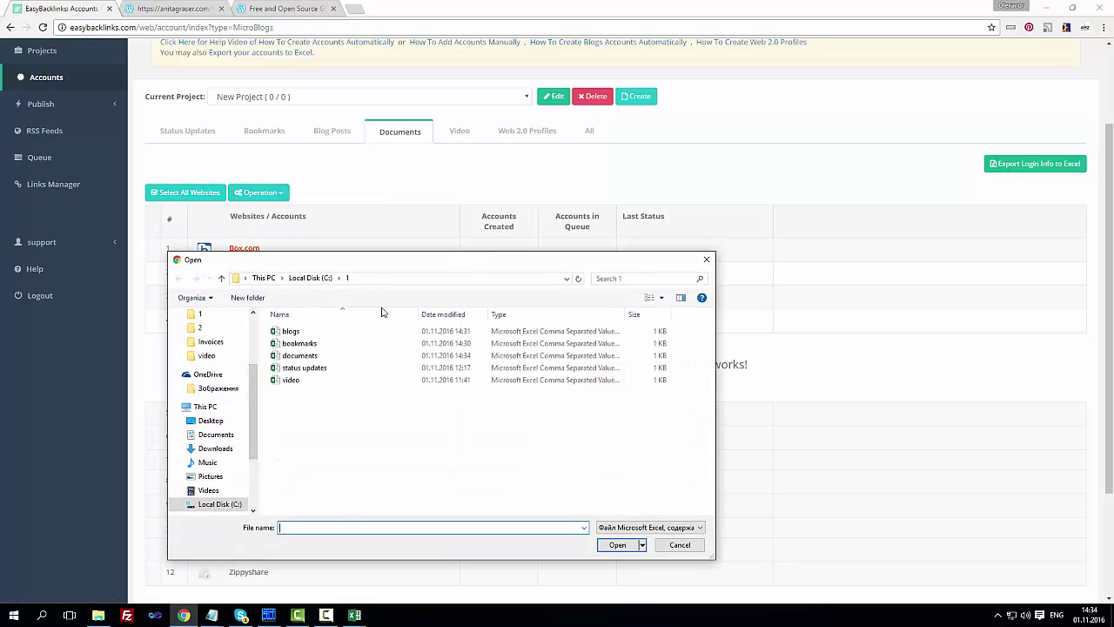
double_click(313, 357)
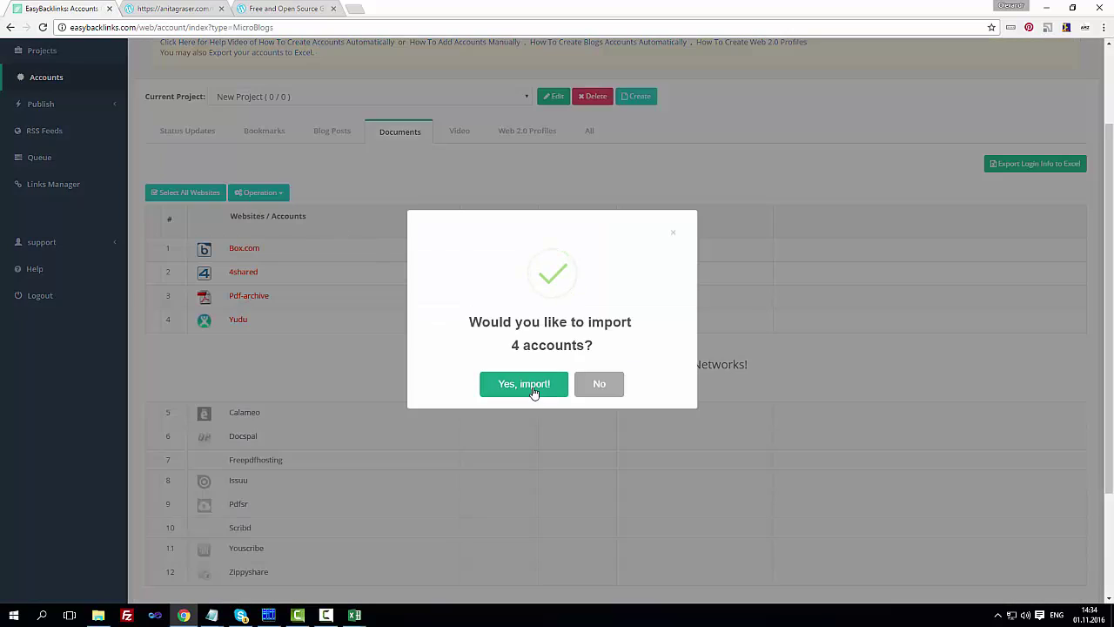
key("Return")
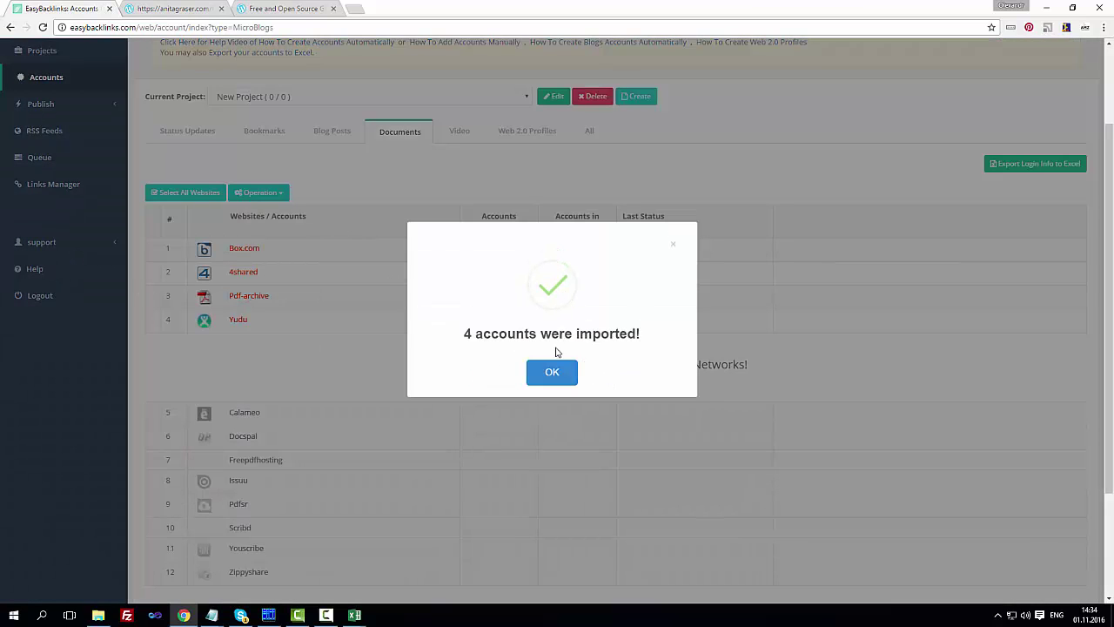
left_click(531, 360)
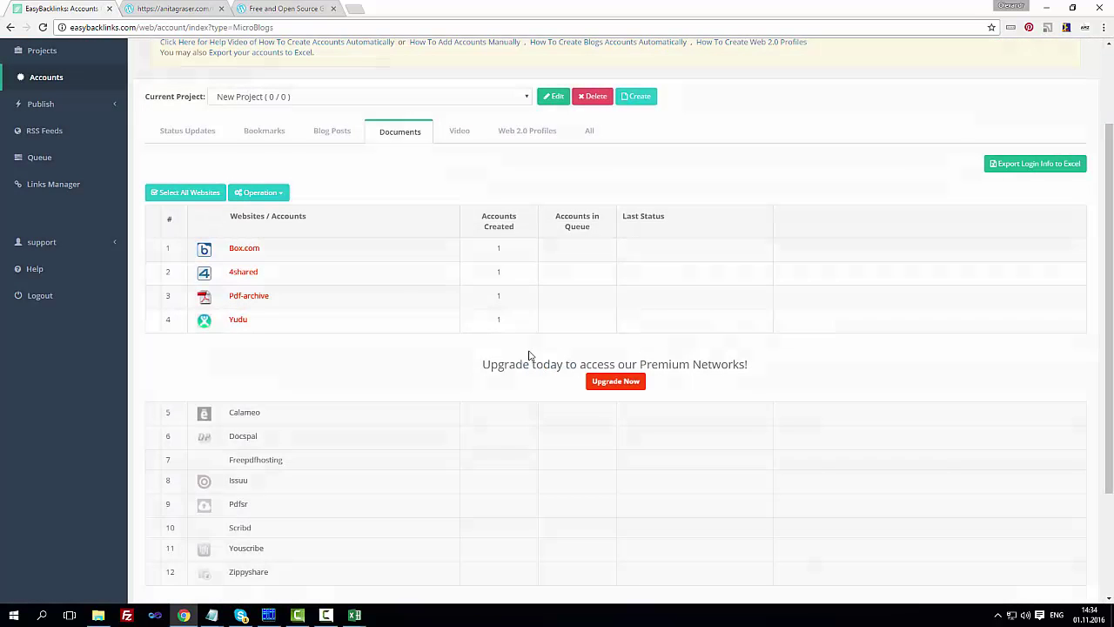
Import the two video accounts from video.csv under the Video tab
left_click(460, 131)
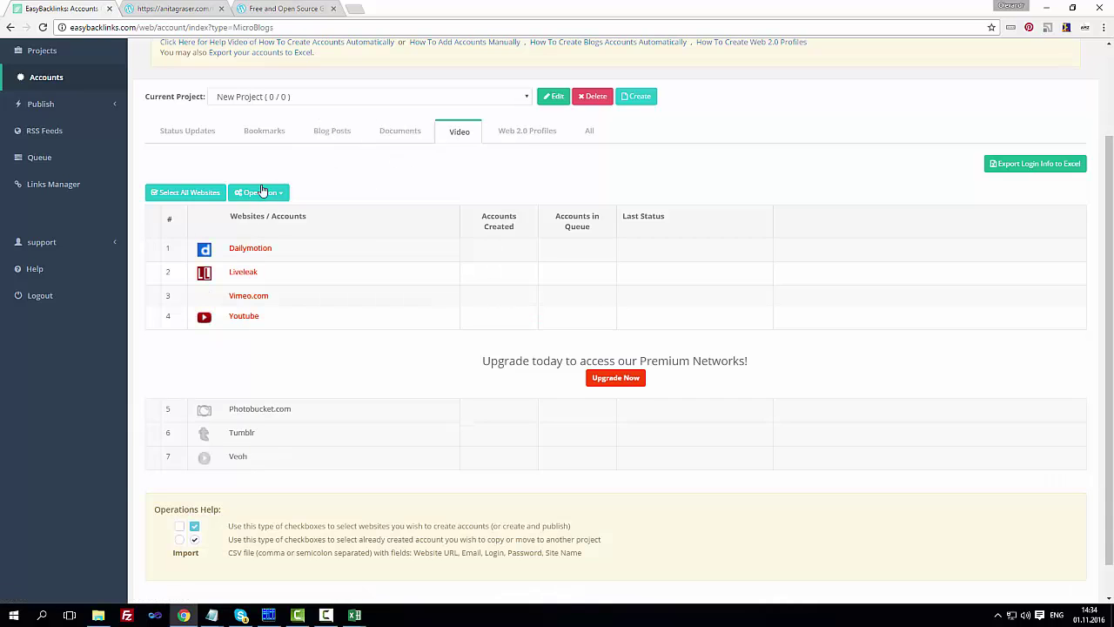
left_click(98, 614)
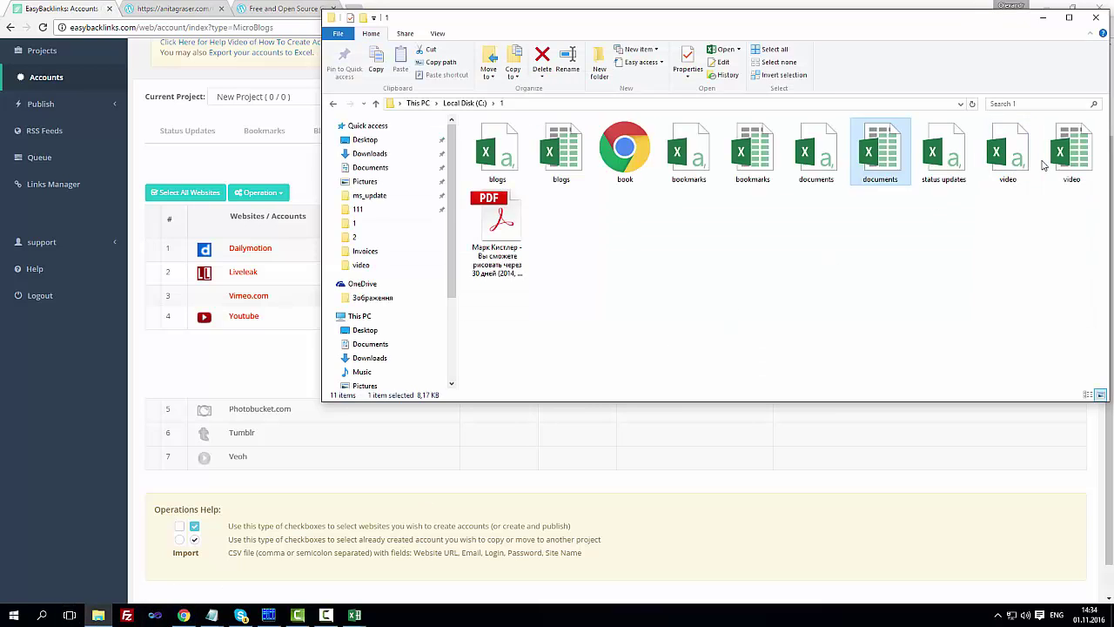
left_click(255, 190)
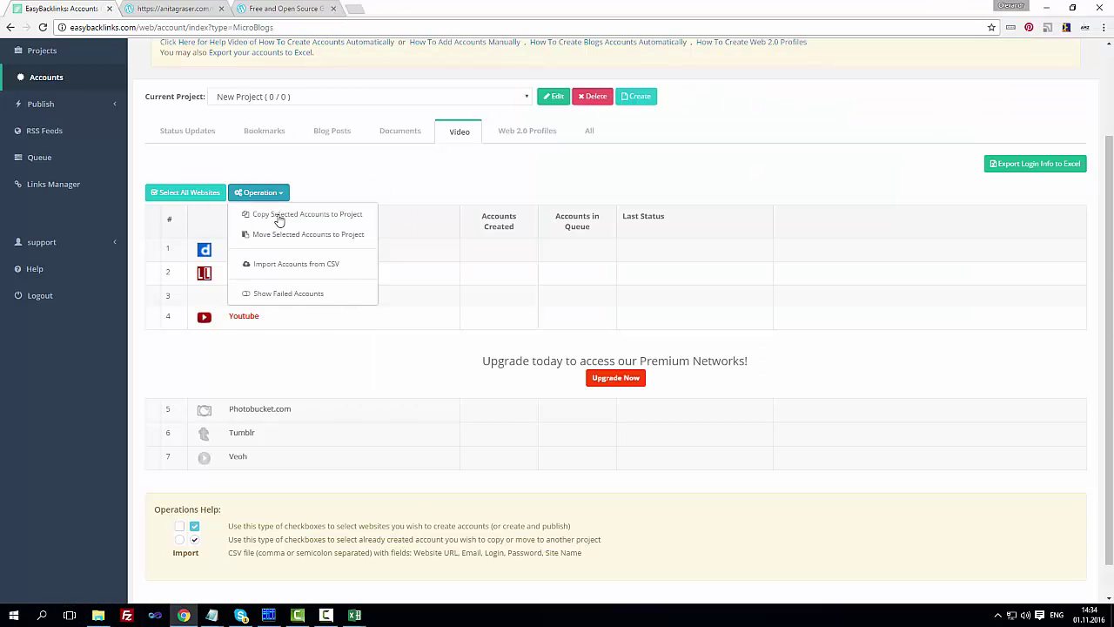
left_click(300, 263)
double_click(296, 380)
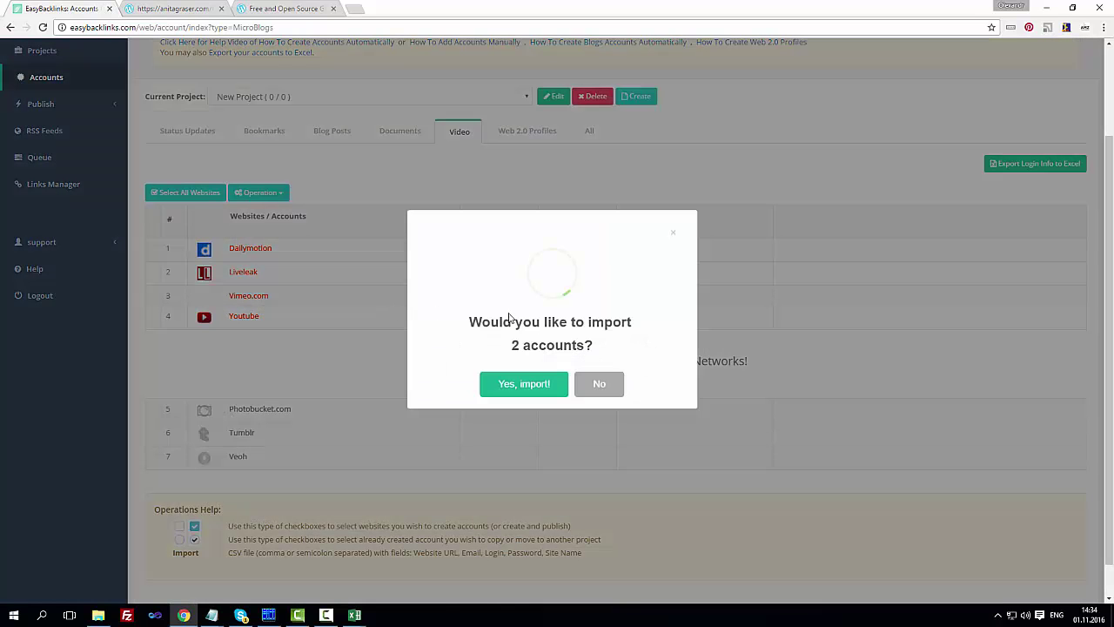
left_click(527, 385)
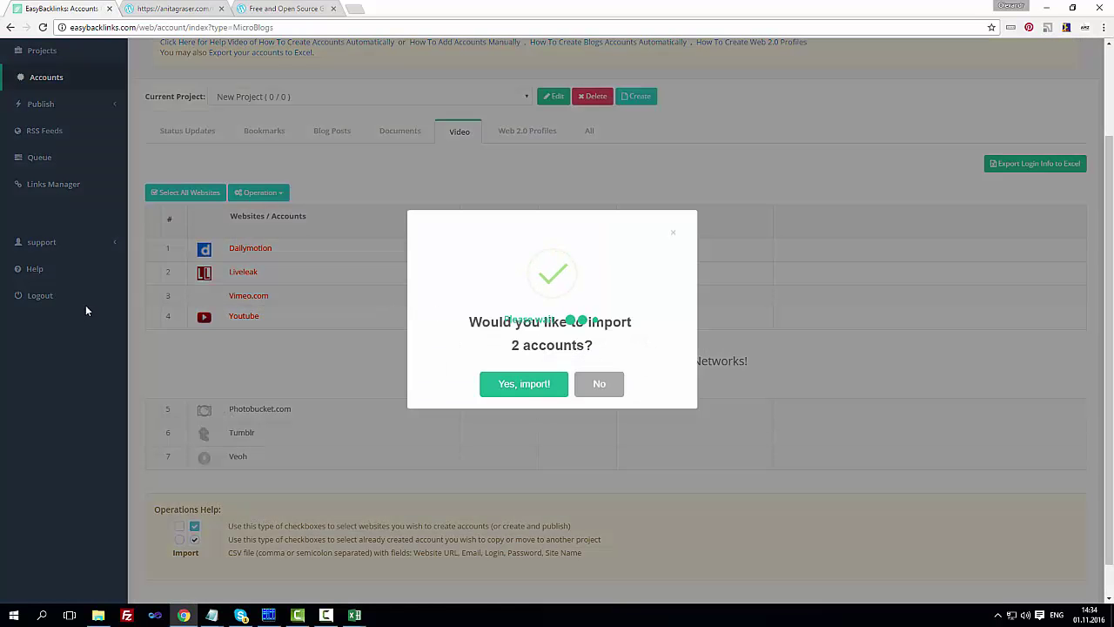
left_click(579, 376)
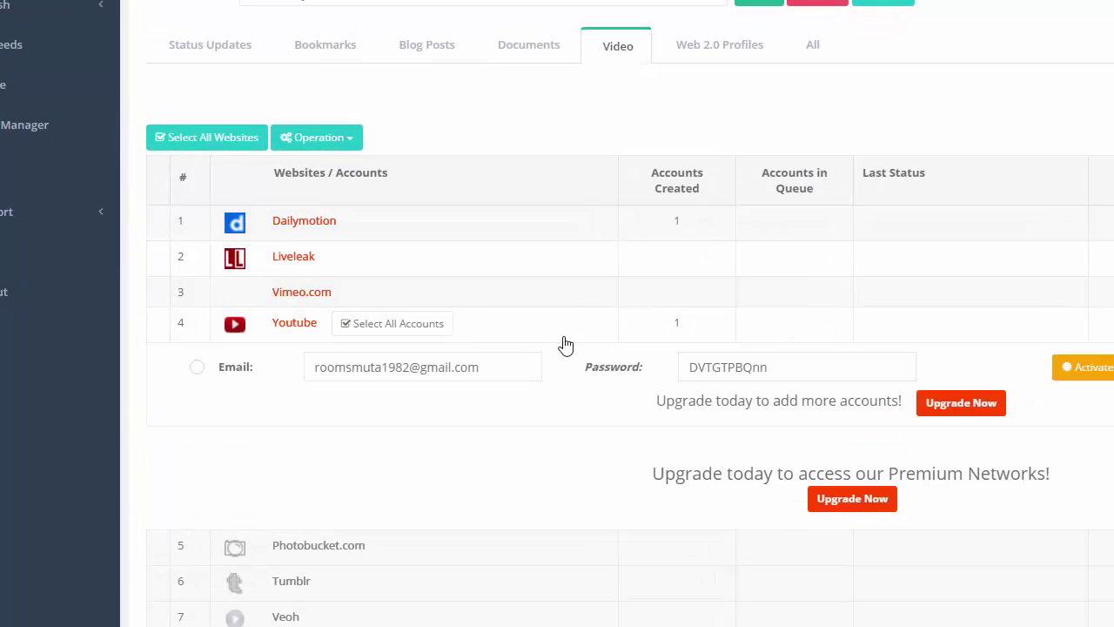
Start Youtube activation and enter the account's copied email in Google sign-in
triple_click(426, 358)
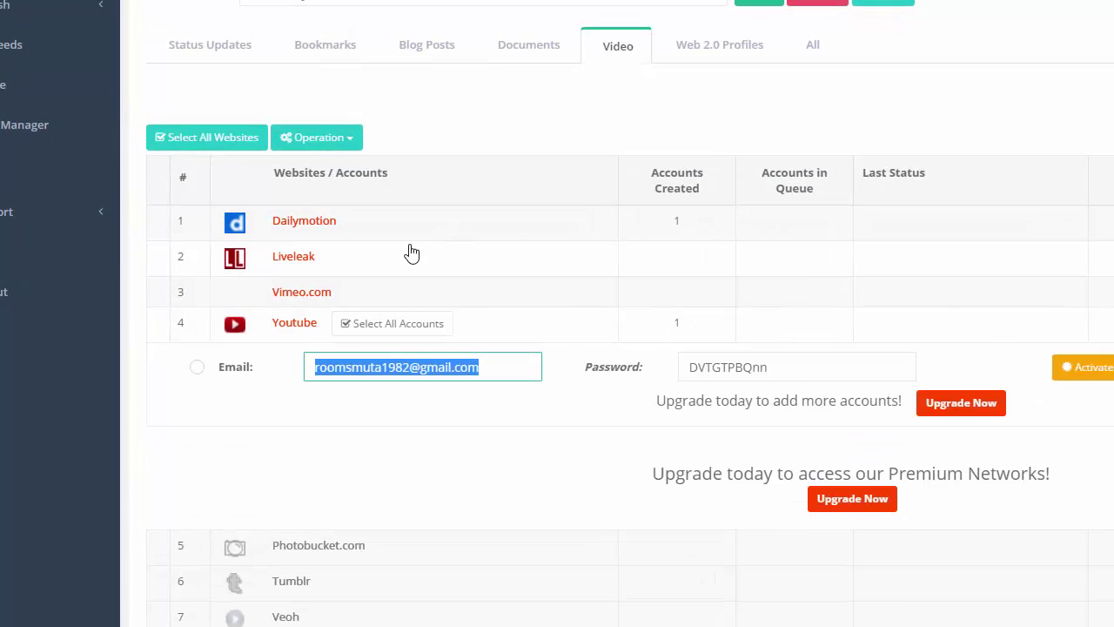
left_click(1093, 371)
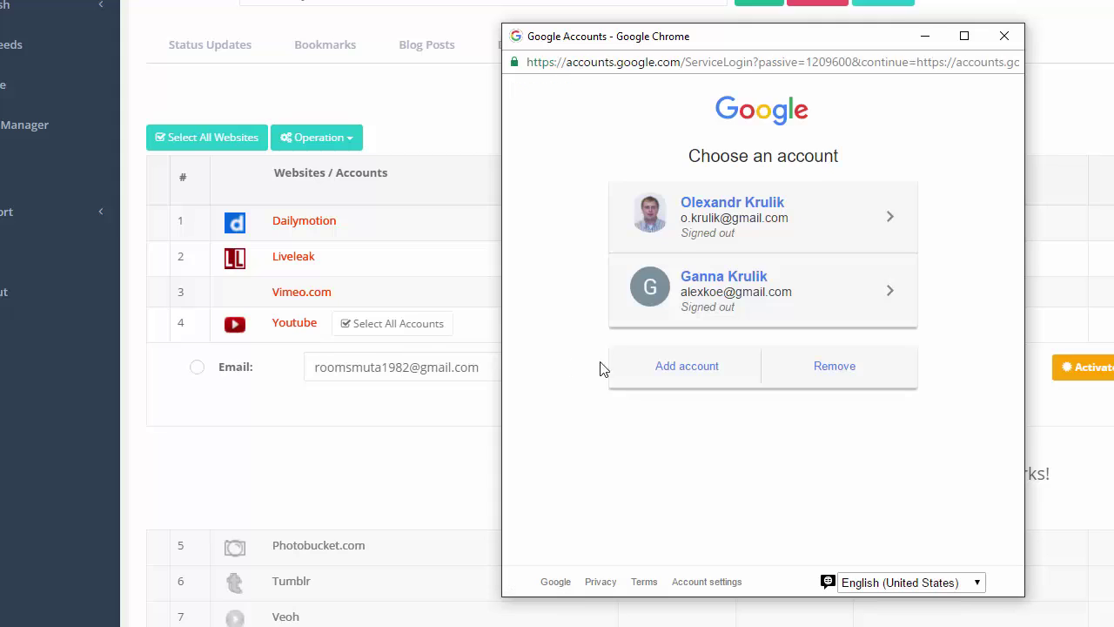
left_click(613, 365)
triple_click(366, 372)
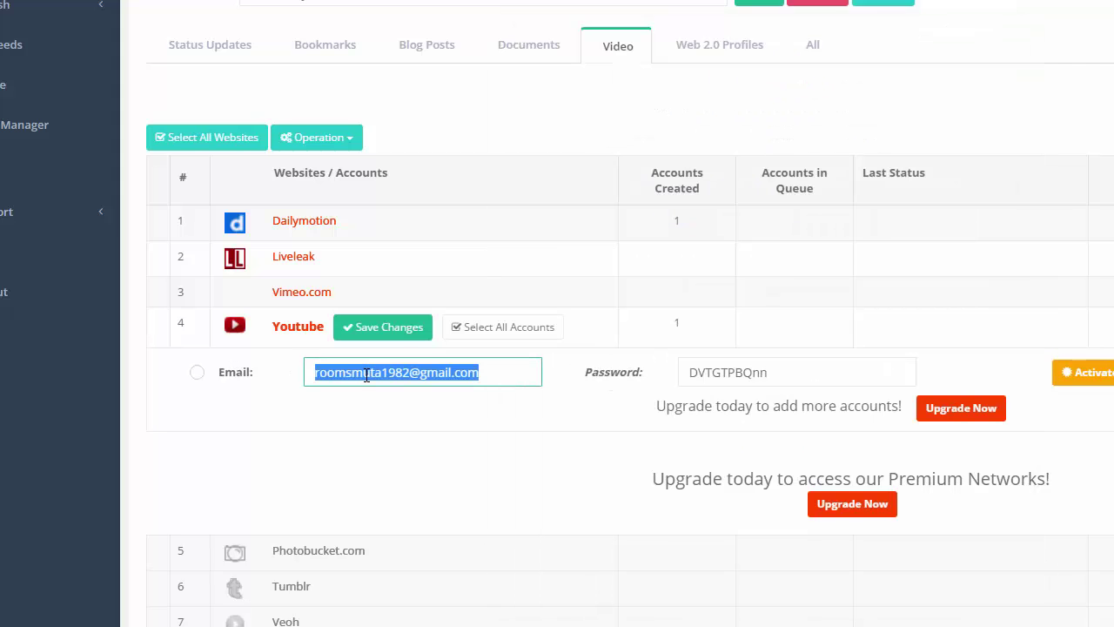
key("ctrl+c")
key("alt+Tab")
triple_click(721, 293)
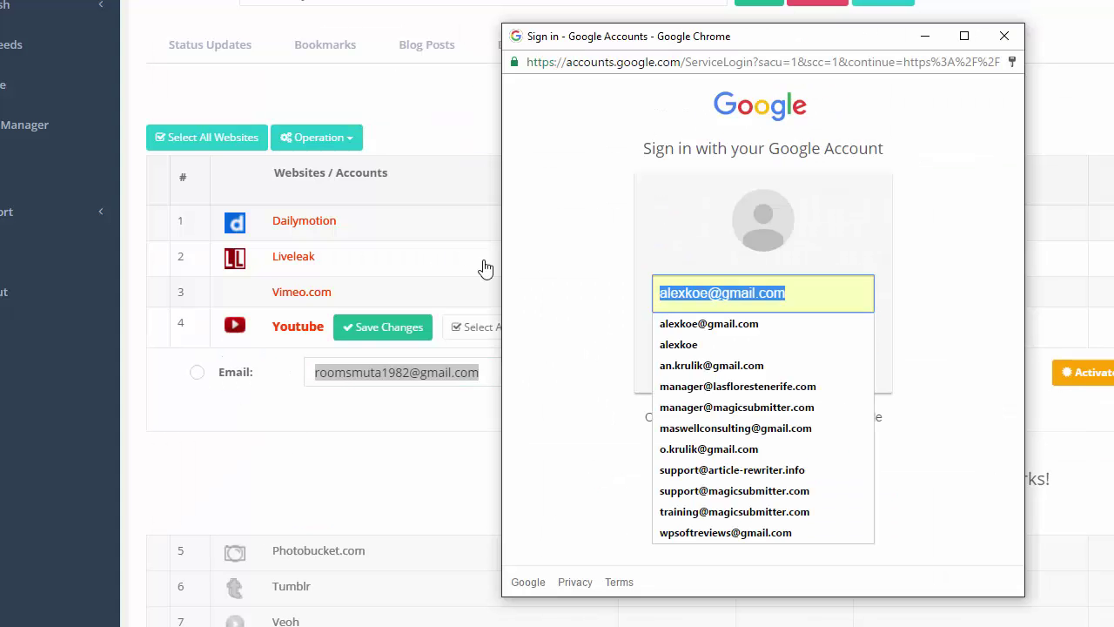
key("ctrl+v")
left_click(726, 343)
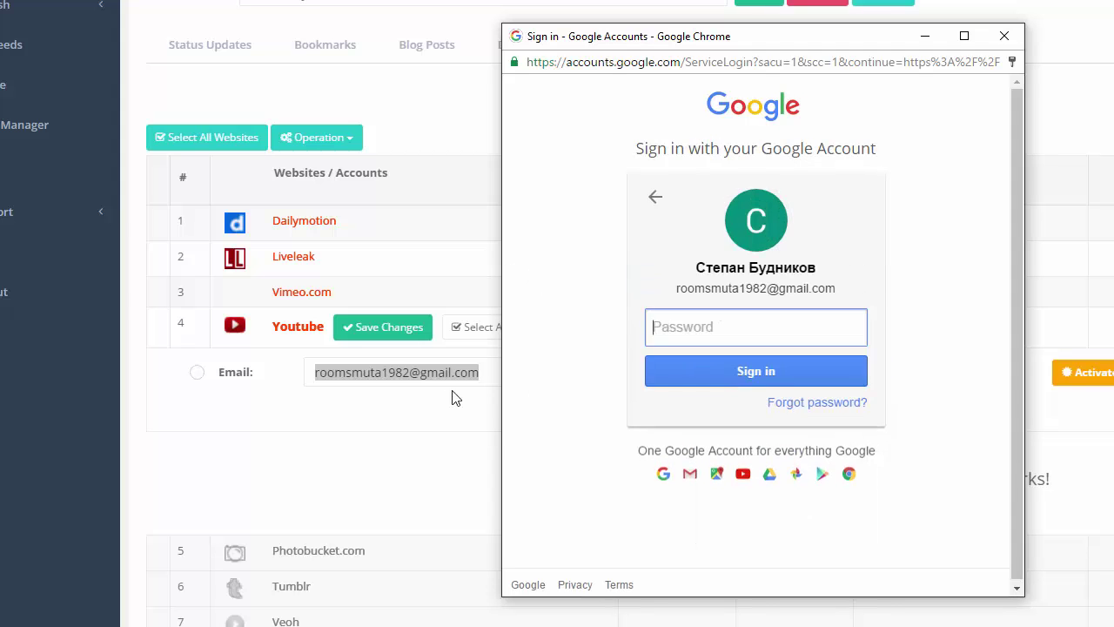
Paste the Youtube account's password, sign in and allow EasyBacklinks access
left_click_drag(775, 372, 672, 369)
key("ctrl+c")
key("alt+Tab")
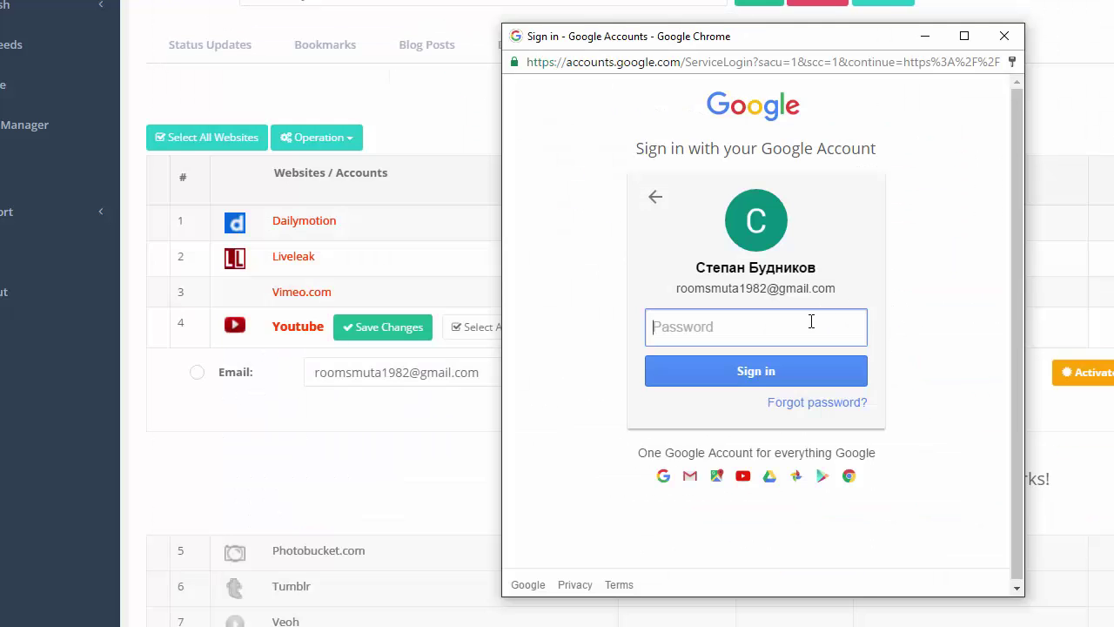
key("ctrl+v")
left_click(726, 372)
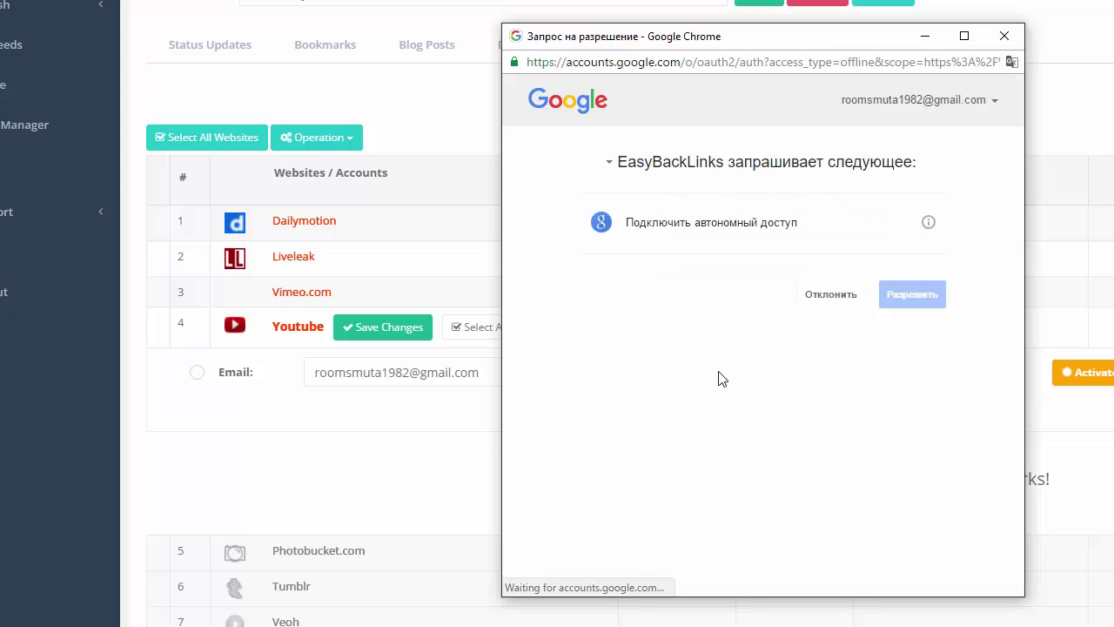
left_click(921, 296)
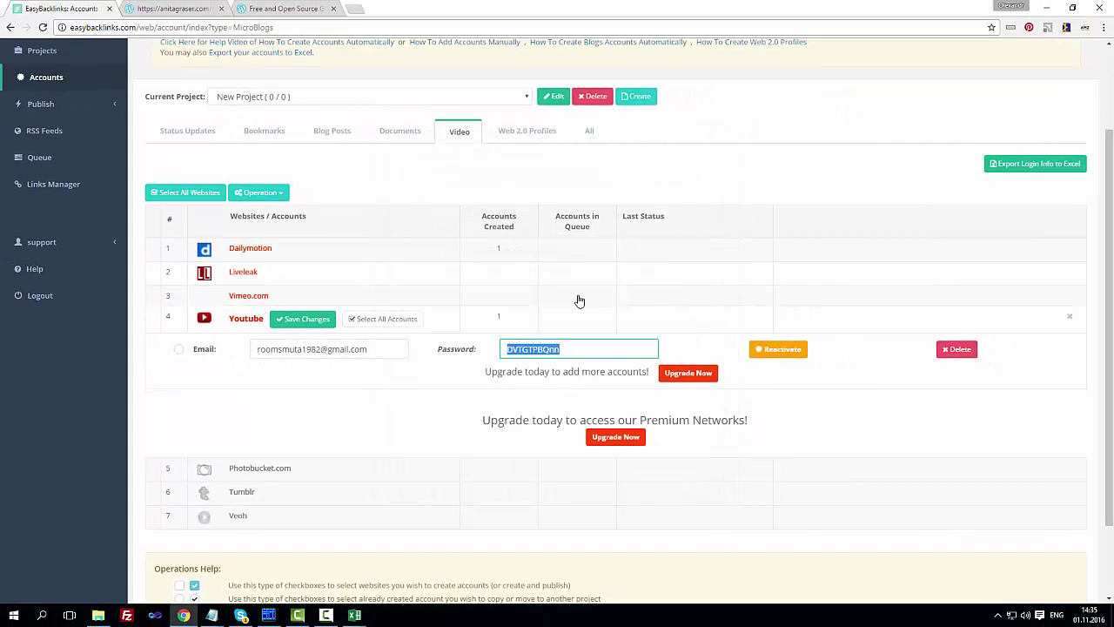
Save the activated Youtube account's changes
left_click(303, 319)
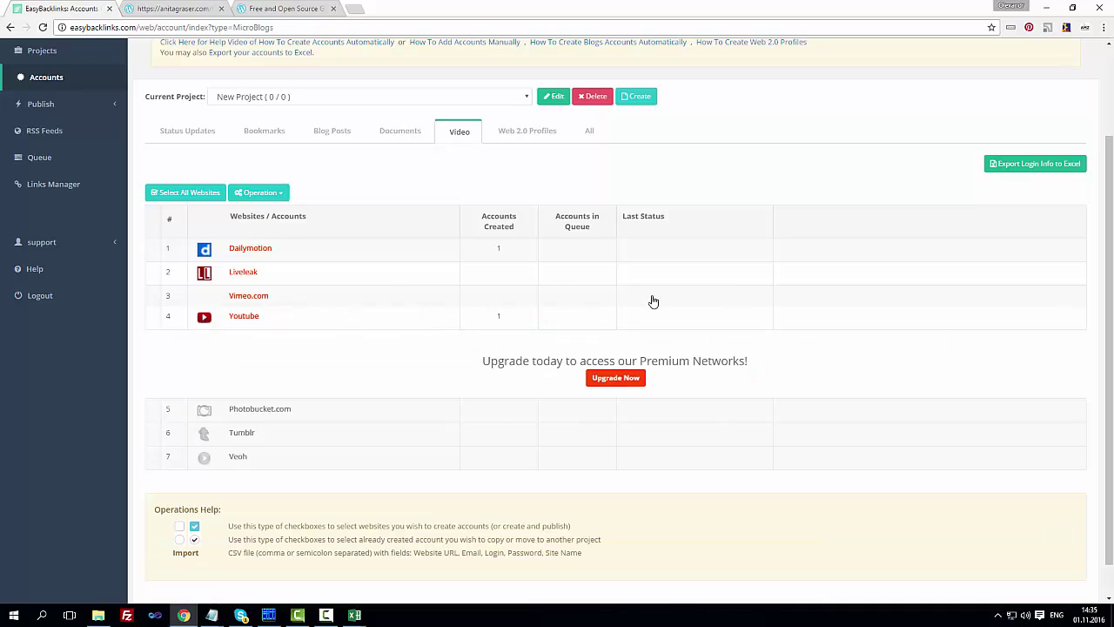